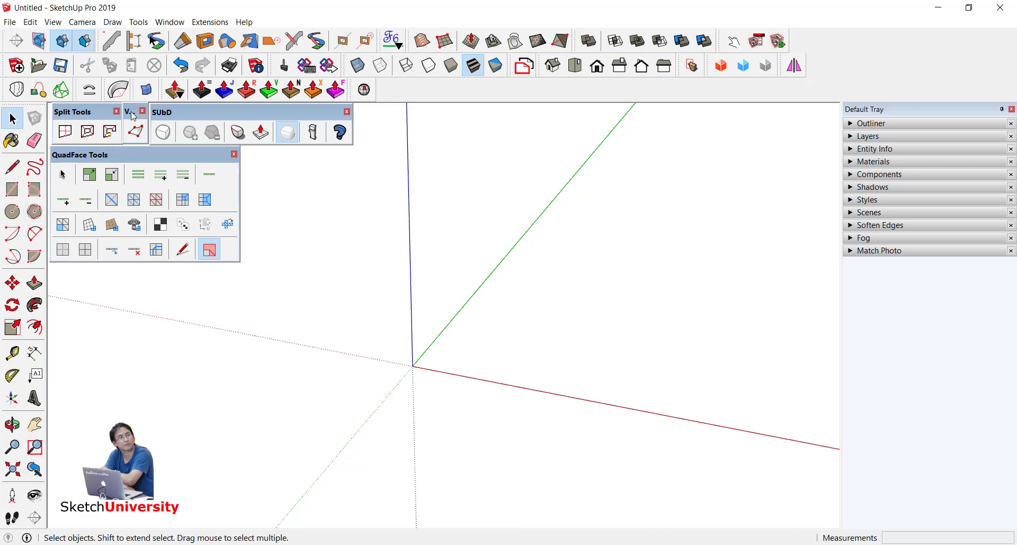
Float the Vertex Tools panel beside Split Tools and reposition the SUbD and QuadFace Tools panels
left_click_drag(133, 116, 444, 136)
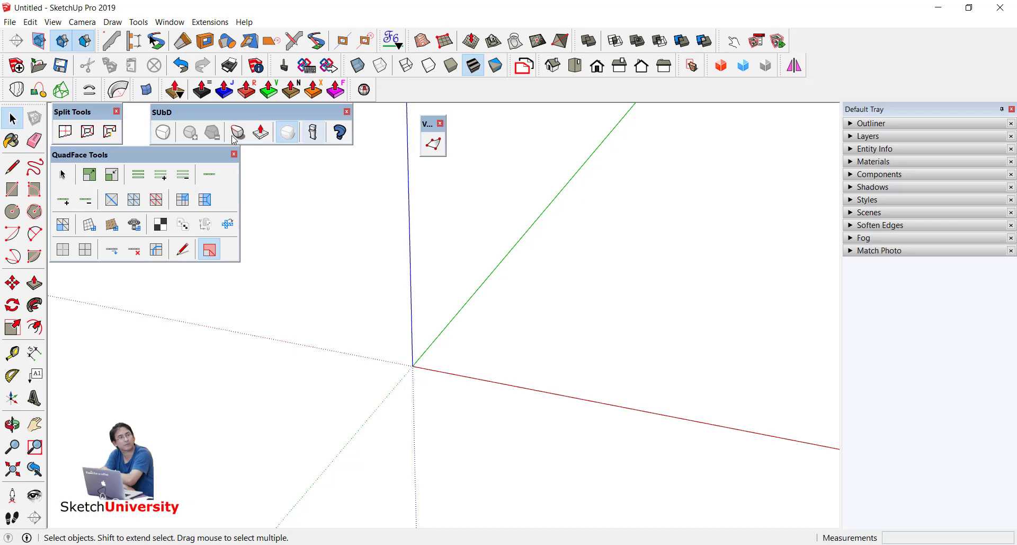
left_click_drag(192, 112, 189, 112)
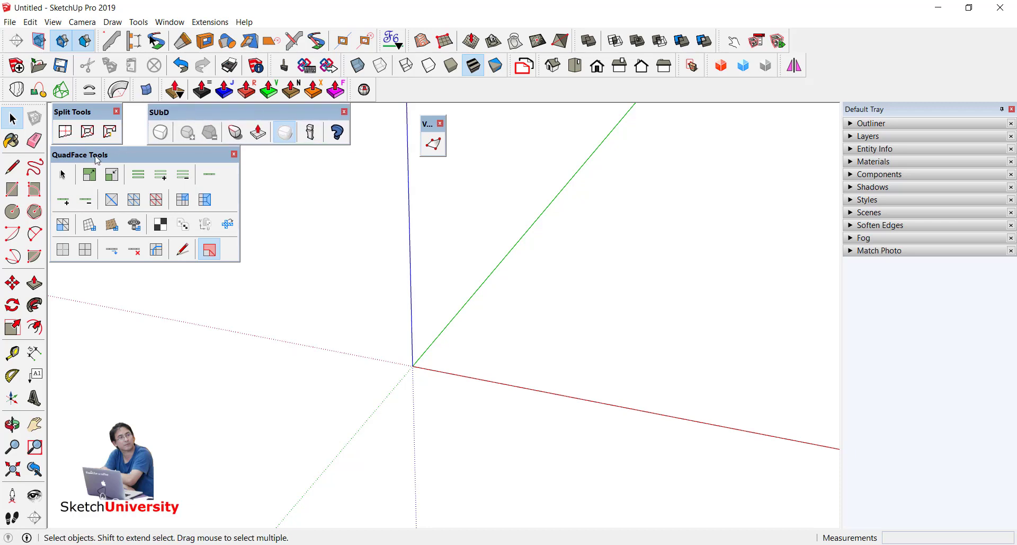
left_click_drag(97, 157, 102, 160)
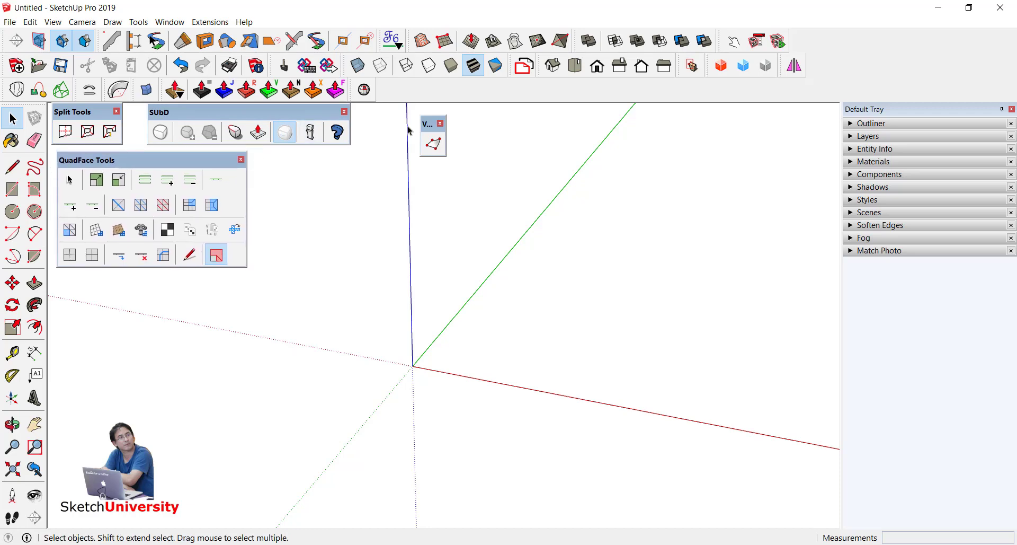
mouse_move(458, 208)
middle_mouse_down()
mouse_move(507, 281)
mouse_move(506, 236)
middle_mouse_up()
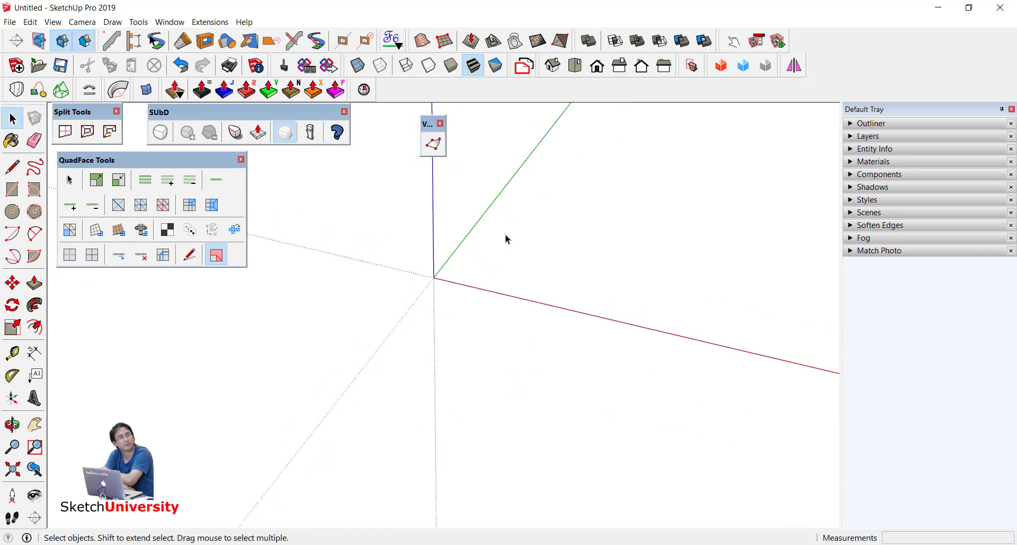
Draw a square face on the ground plane and reverse it to its front side
left_click(12, 189)
mouse_move(468, 152)
middle_mouse_down()
mouse_move(509, 227)
mouse_move(453, 238)
middle_mouse_up()
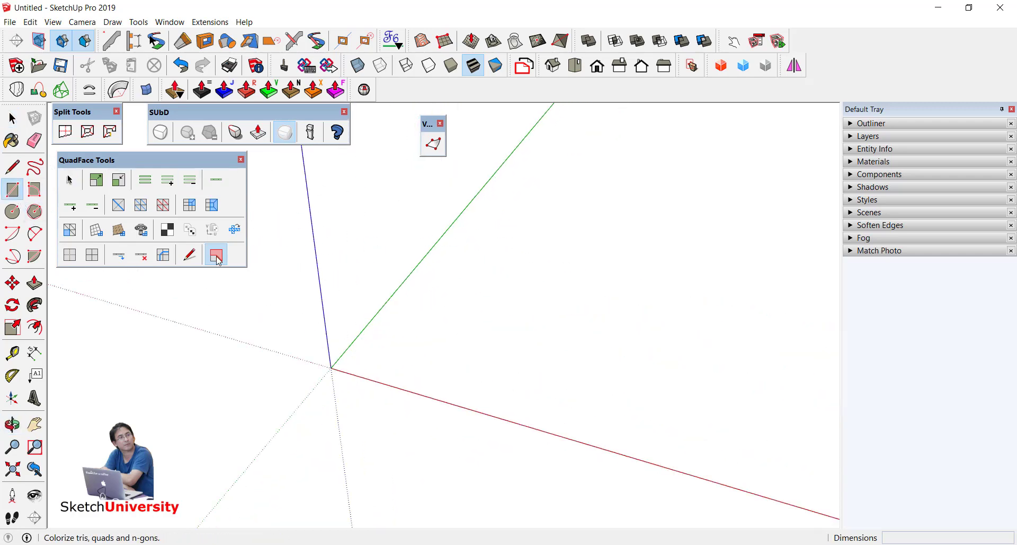
left_click(403, 350)
left_click(596, 295)
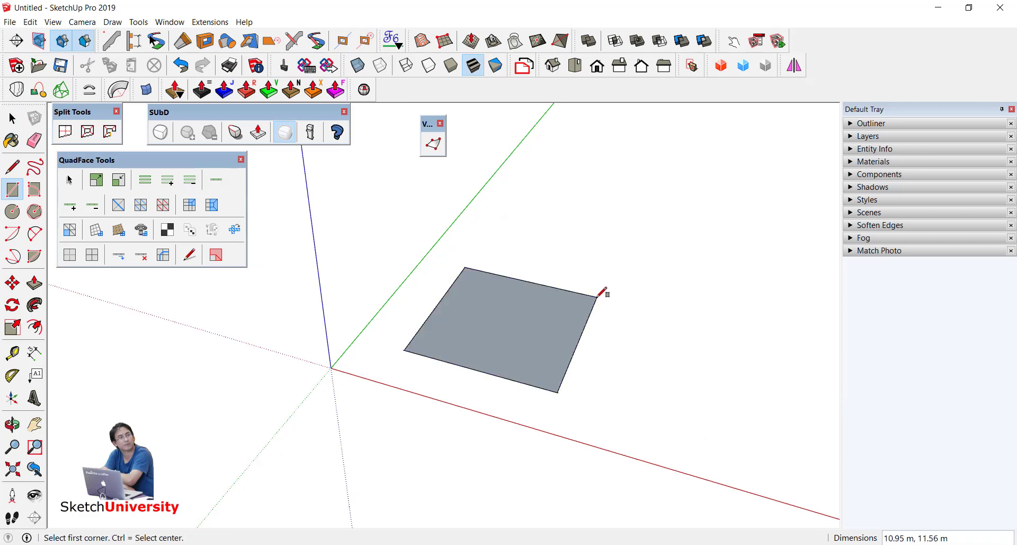
key("space")
right_click(539, 316)
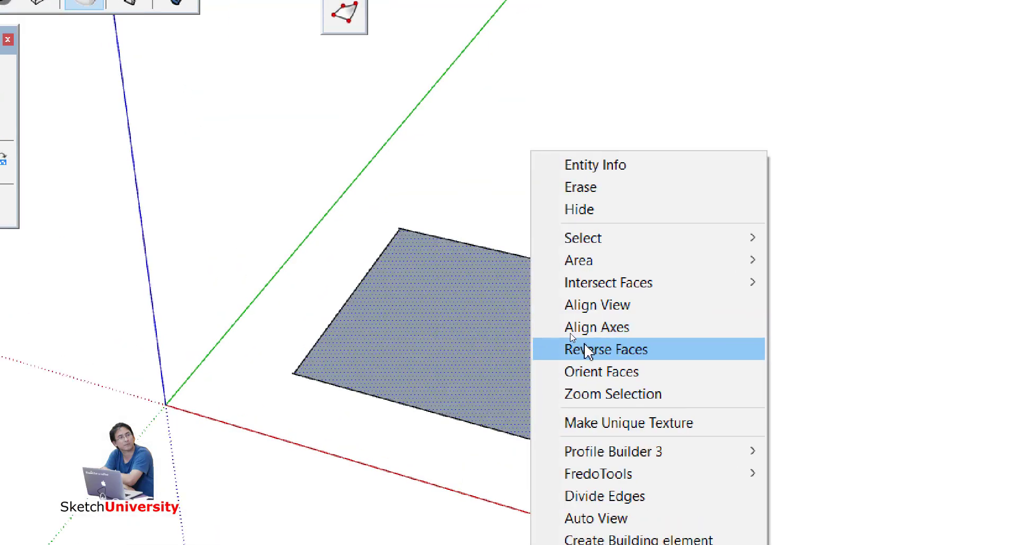
left_click(571, 336)
left_click(612, 341)
middle_click_drag(593, 334, 543, 328)
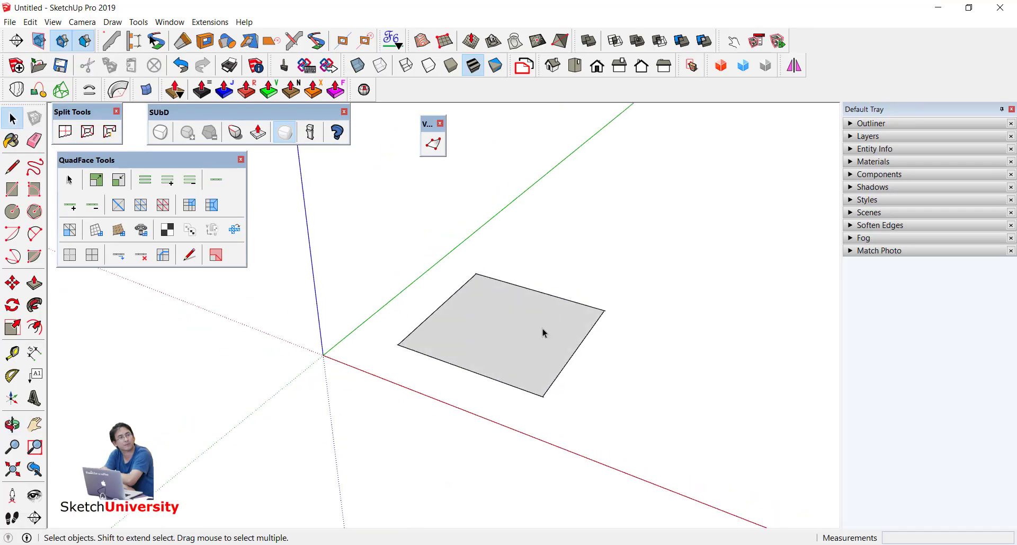
Colorize the square green with QuadFace Colorize to mark it as a quad
left_click(215, 262)
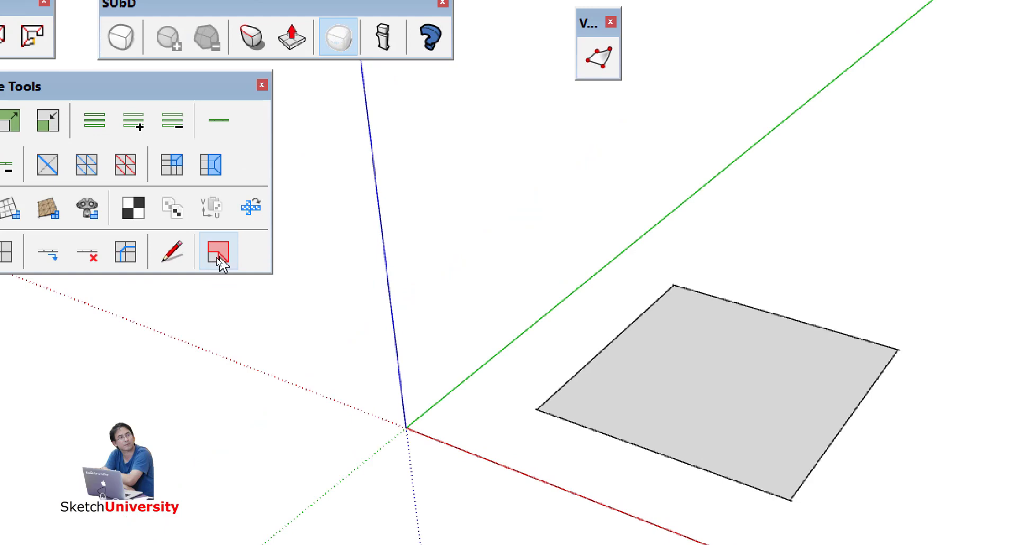
left_click(215, 262)
middle_click_drag(471, 341, 471, 341)
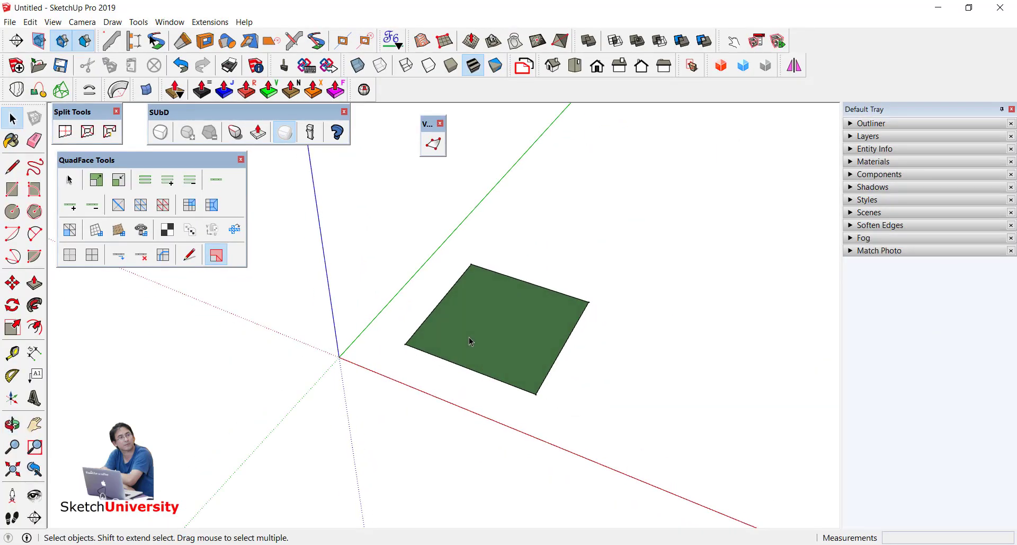
scroll(507, 342, "up", 1)
middle_click_drag(507, 342, 503, 336)
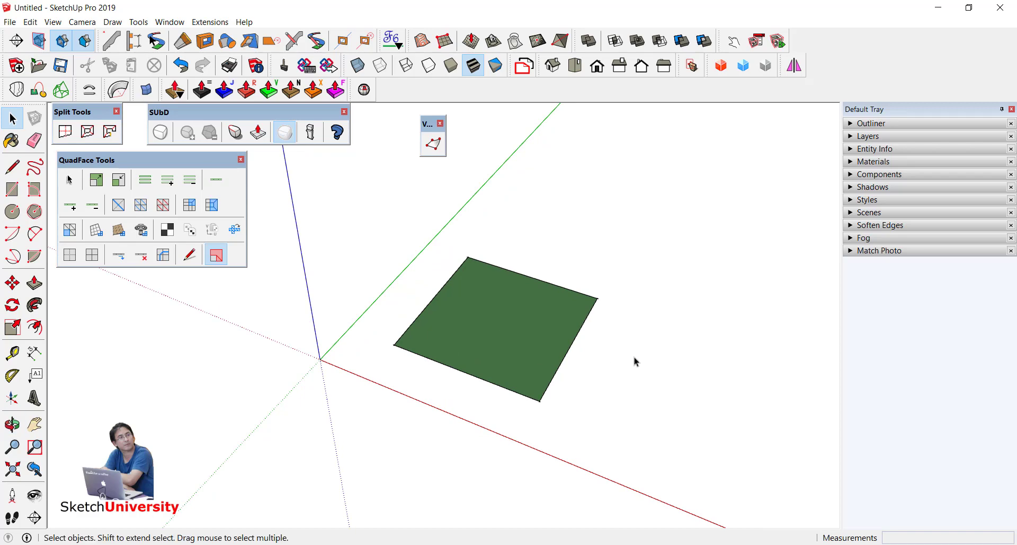
scroll(626, 334, "up", 1)
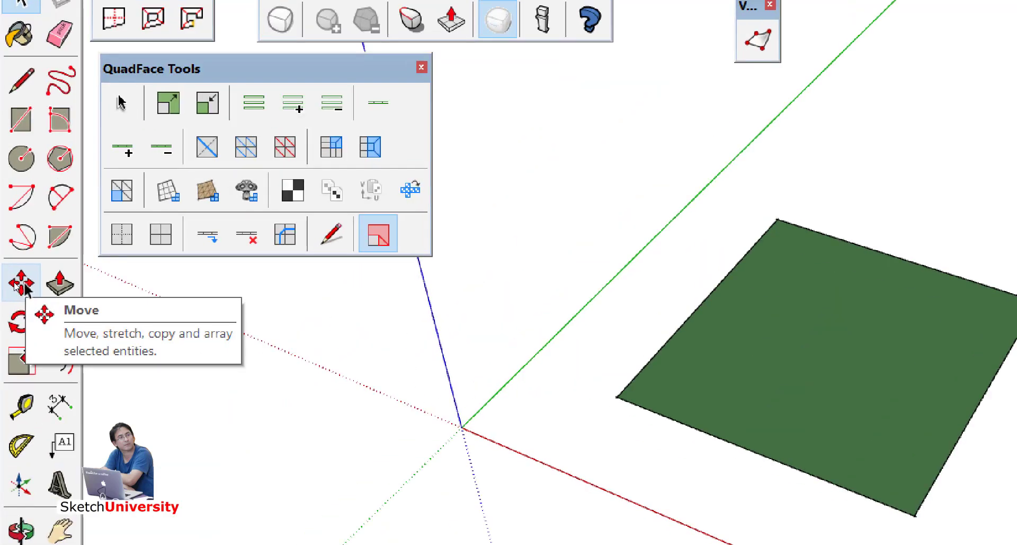
Move the square's far corner vertex up the blue axis, folding it into two triangles
left_click(13, 282)
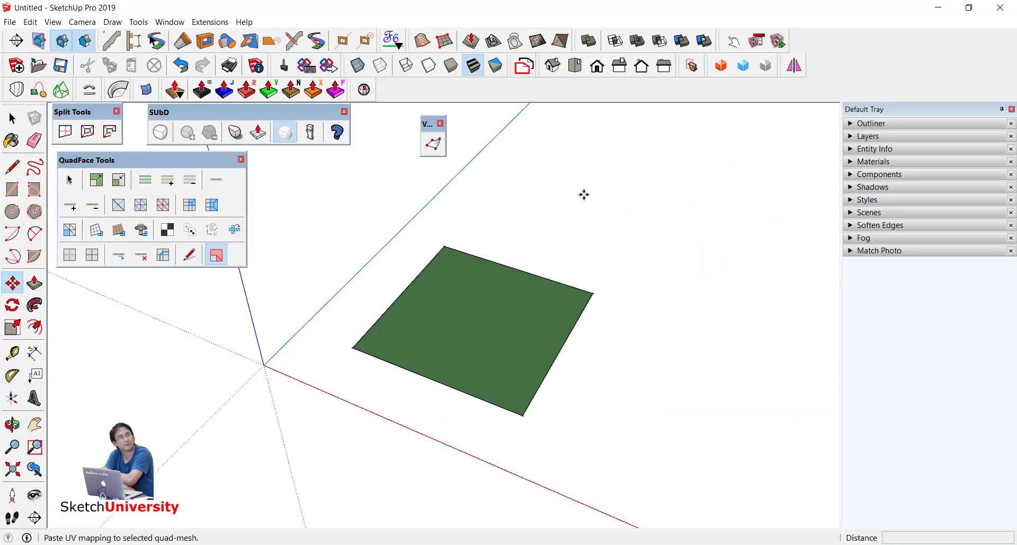
scroll(606, 265, "up", 1)
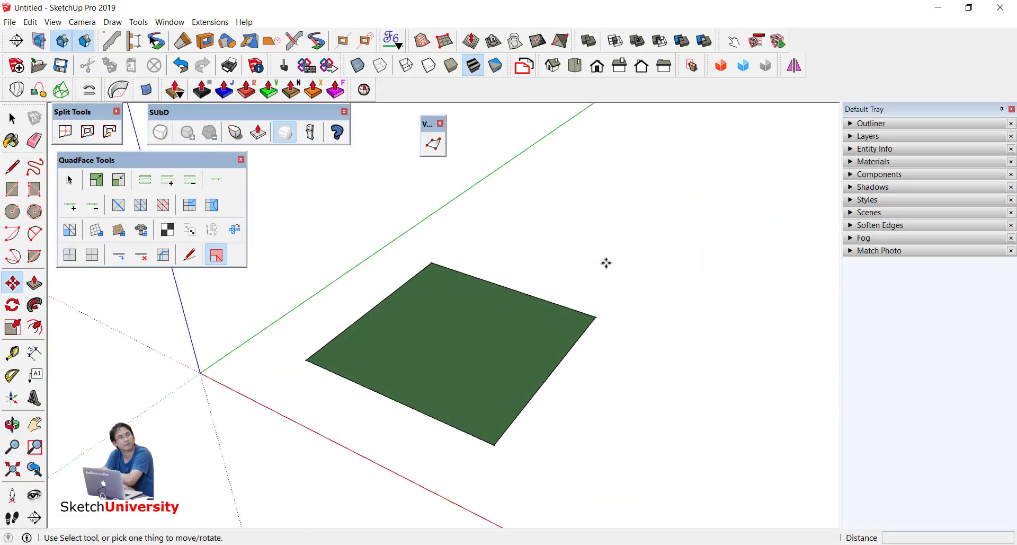
left_click(596, 315)
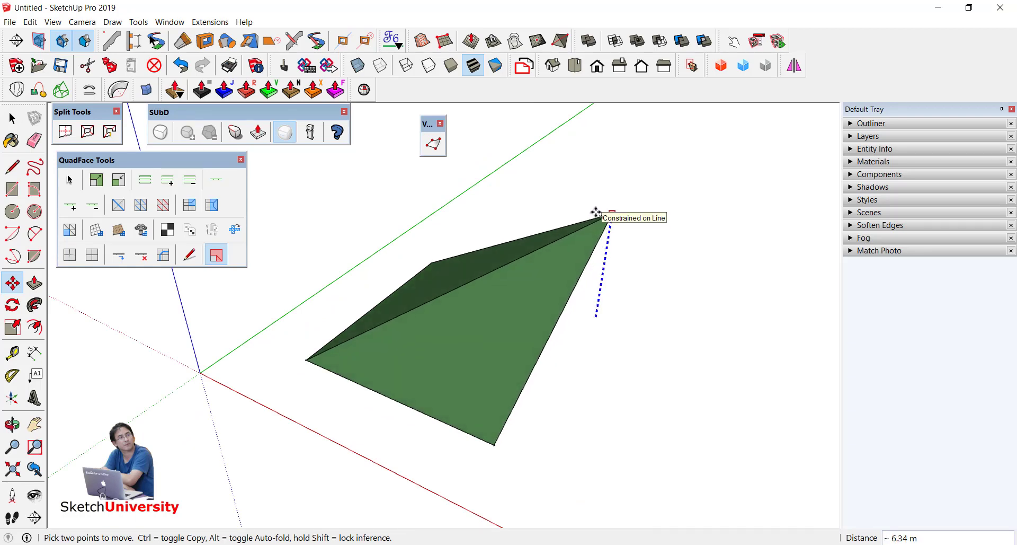
left_click(597, 216)
mouse_move(582, 216)
middle_mouse_down()
mouse_move(790, 281)
mouse_move(553, 226)
mouse_move(529, 248)
middle_mouse_up()
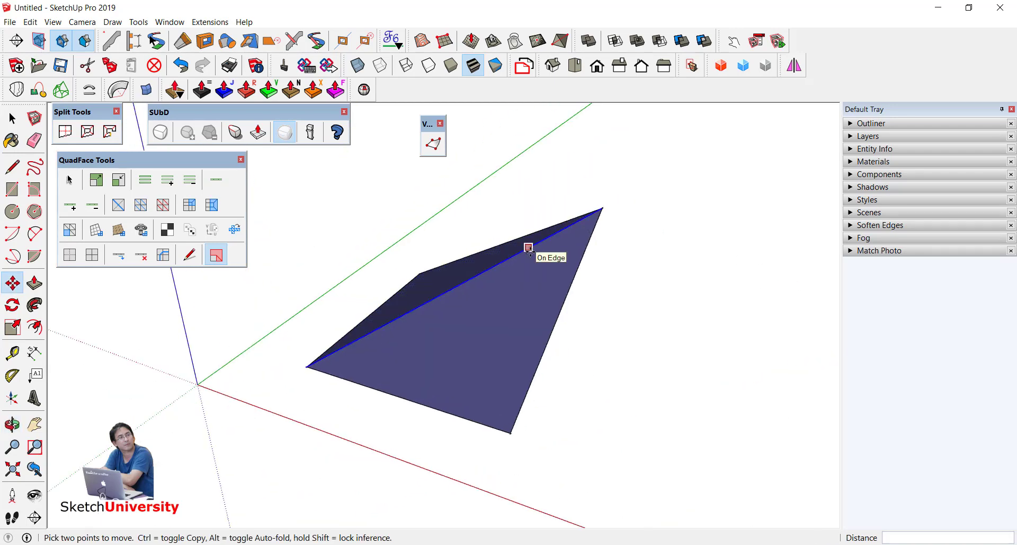
mouse_move(448, 309)
middle_mouse_down()
mouse_move(647, 290)
mouse_move(677, 277)
mouse_move(538, 293)
mouse_move(559, 304)
middle_mouse_up()
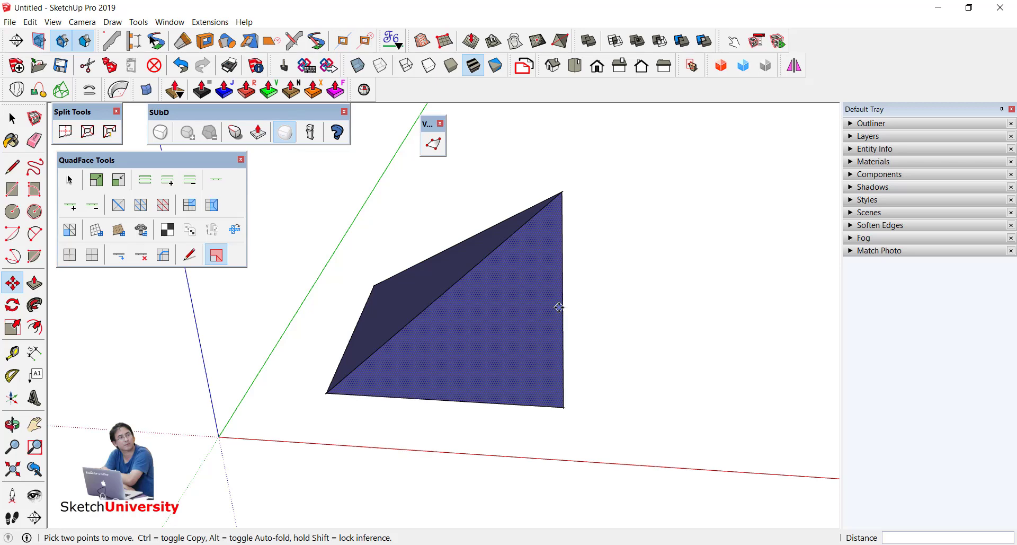
key("space")
scroll(395, 358, "down", 3)
middle_click_drag(394, 358, 312, 354)
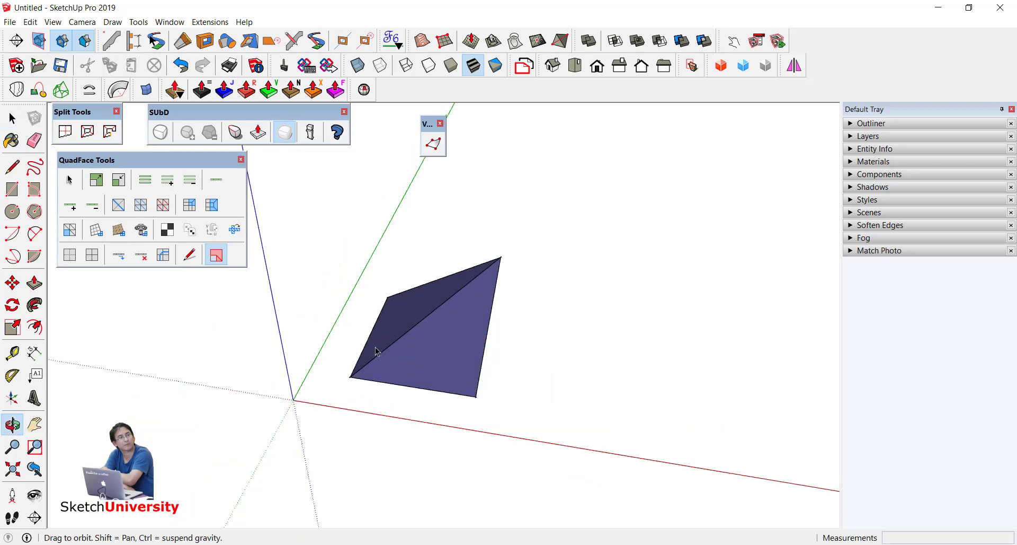
Draw a second square face beside the folded one and reverse it to its front side
scroll(557, 357, "up", 2)
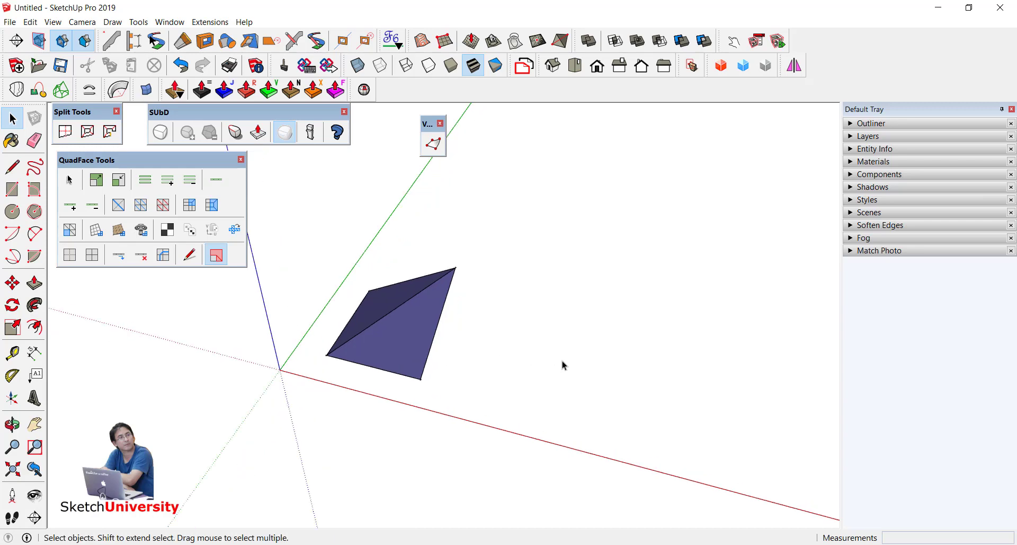
scroll(563, 363, "up", 2)
key("r")
left_click(454, 392)
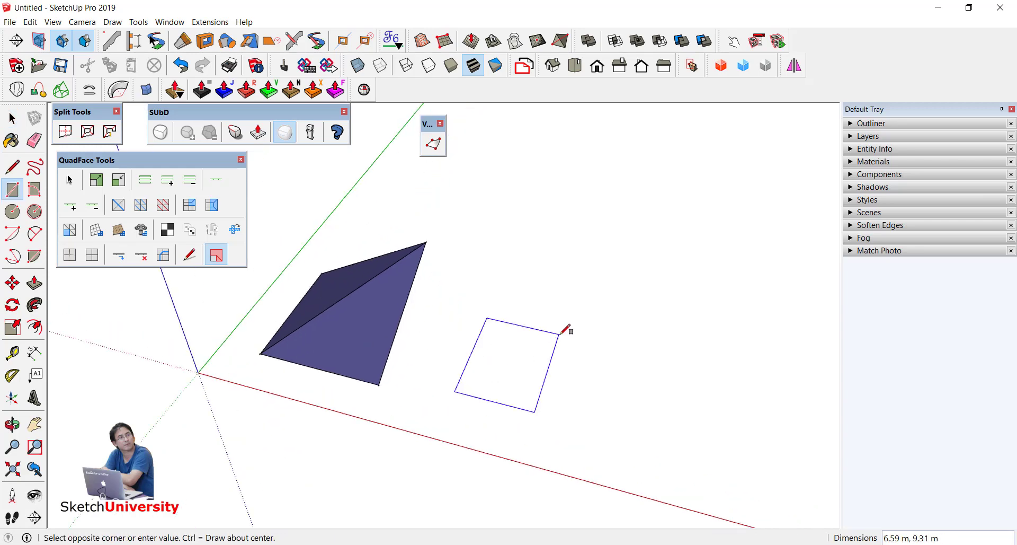
left_click(612, 326)
key("space")
right_click(566, 356)
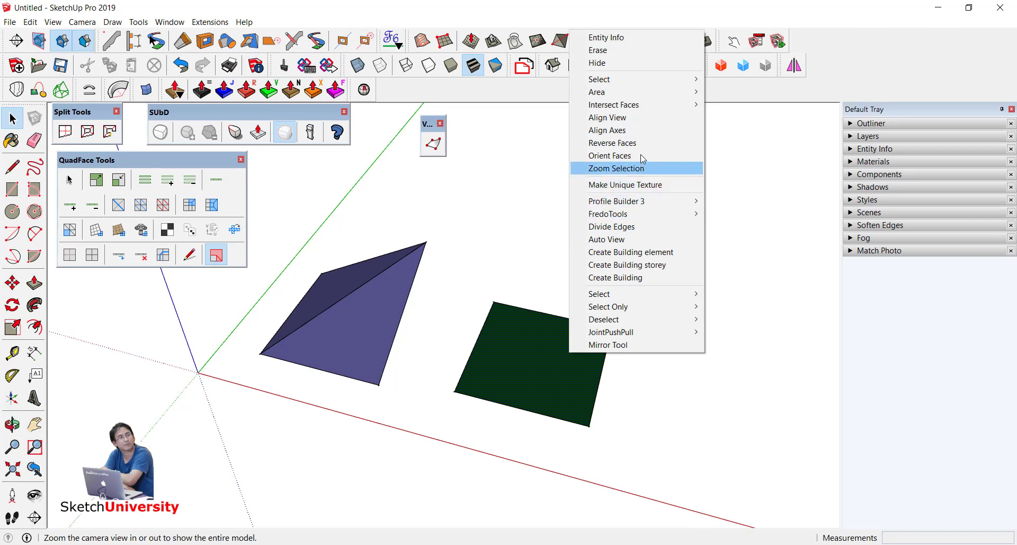
left_click(612, 142)
mouse_move(477, 334)
middle_mouse_down()
mouse_move(457, 353)
mouse_move(611, 297)
middle_mouse_up()
left_click(457, 353)
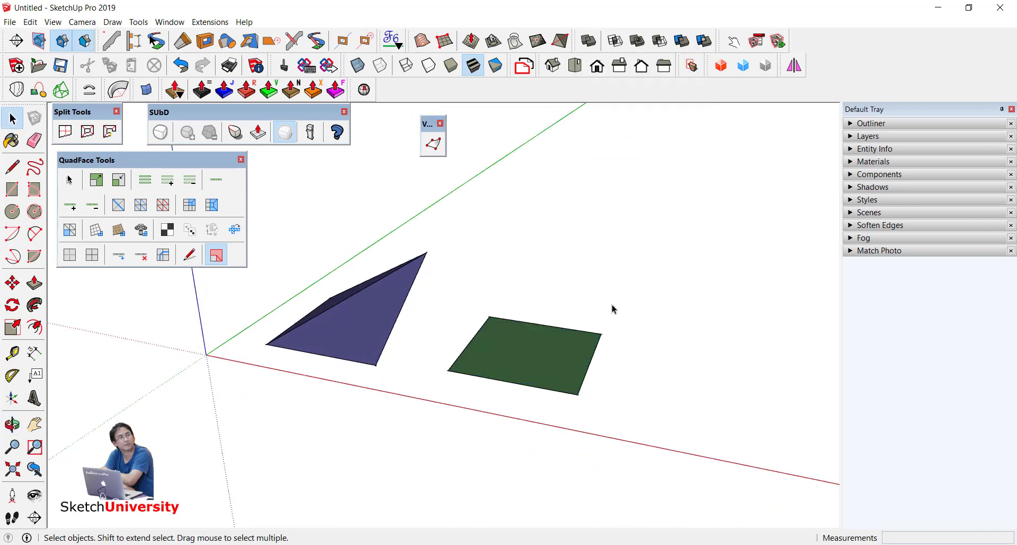
Activate Edit Vertices and move the QuadFace Tools and vertex selection toolbars out of the way
left_click(438, 150)
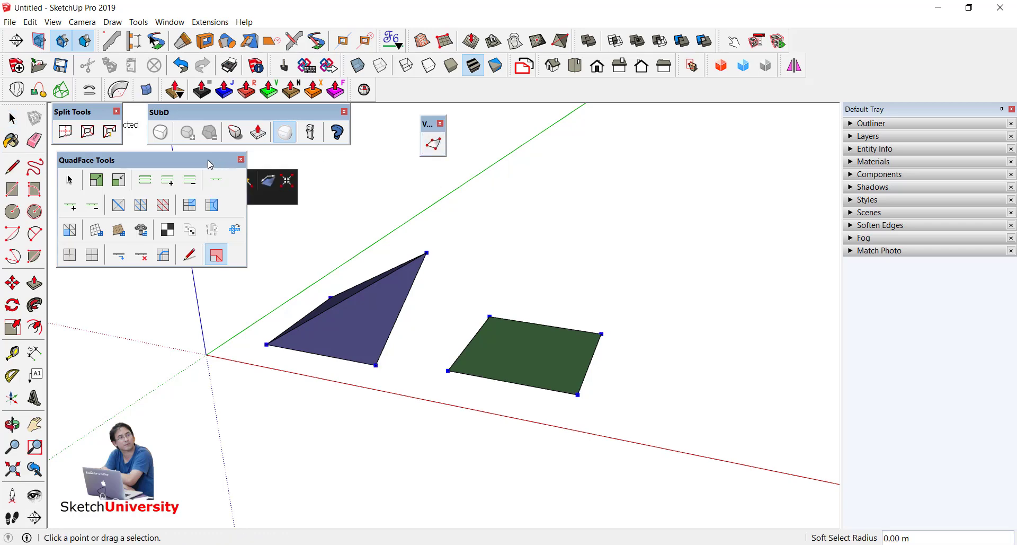
left_click_drag(205, 160, 169, 225)
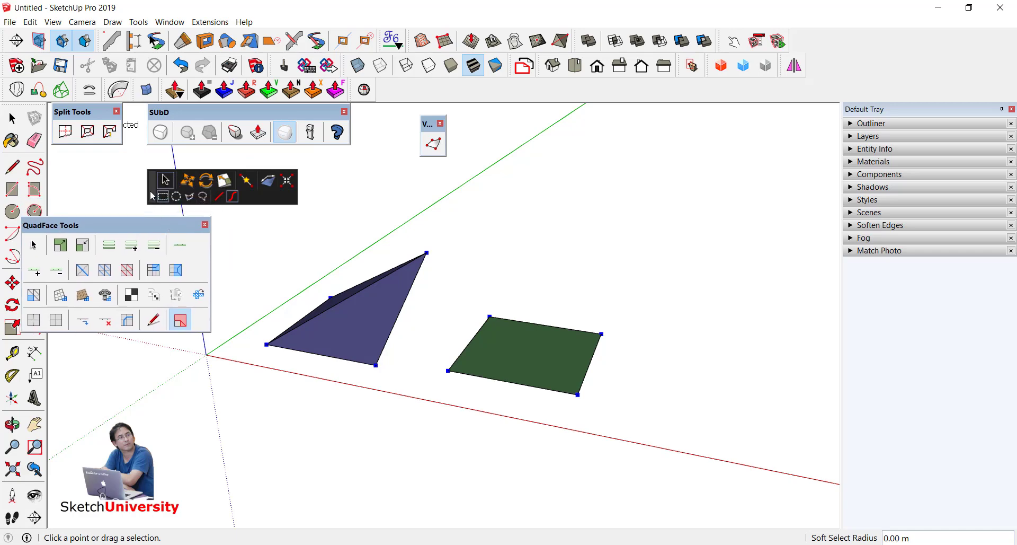
left_click_drag(167, 189, 469, 142)
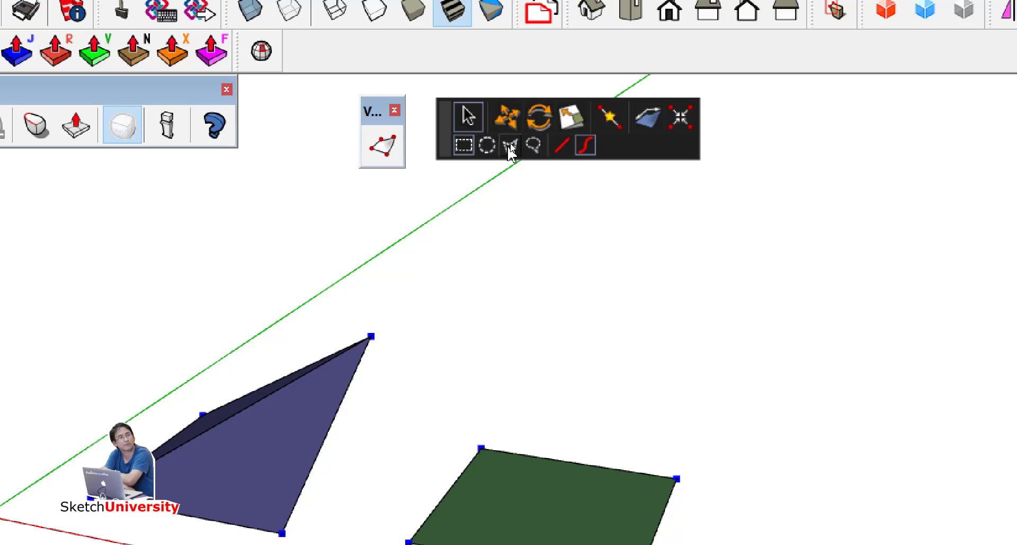
Try rectangle and circle vertex selection on the green square's corner, then clear it
left_click(464, 145)
middle_click_drag(749, 345, 672, 391)
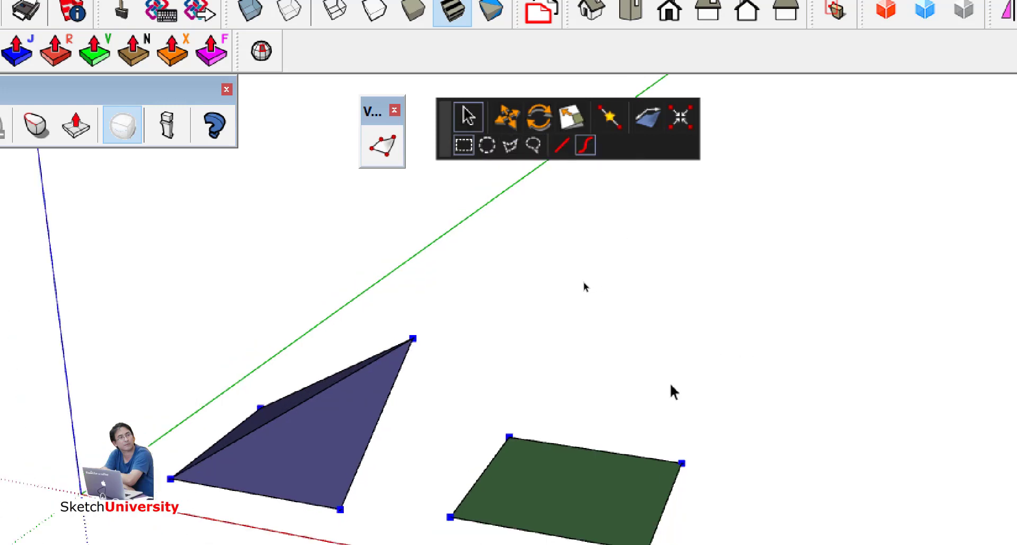
left_click_drag(641, 386, 730, 503)
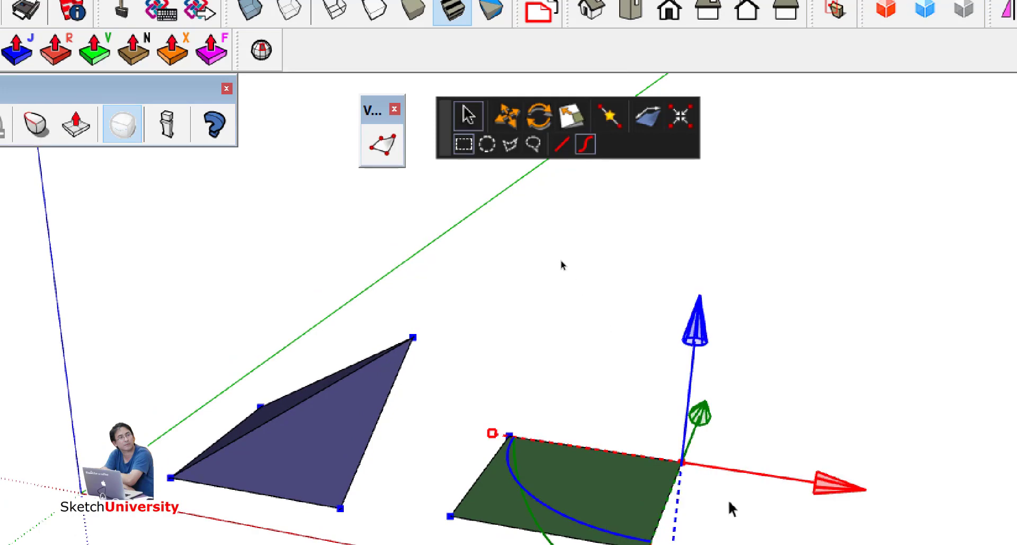
left_click(487, 145)
left_click_drag(671, 422, 708, 486)
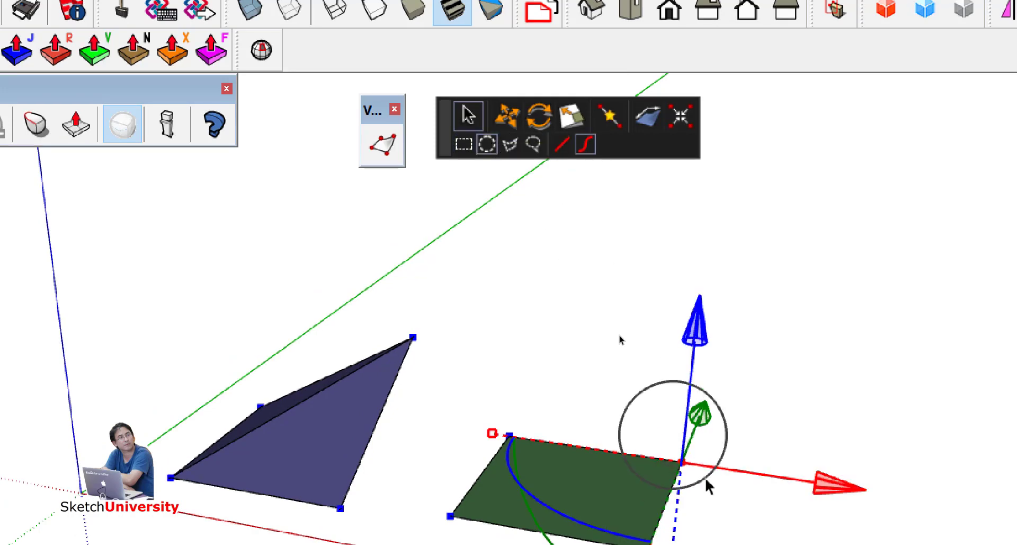
left_click(557, 248)
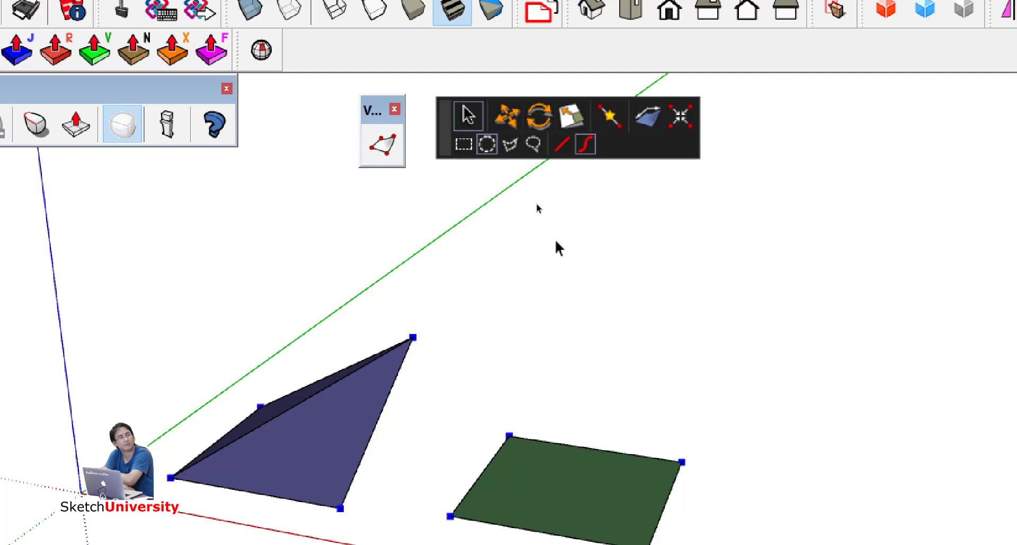
Select the green square's corner with a polygon outline, then deselect it
left_click(510, 144)
left_click(645, 417)
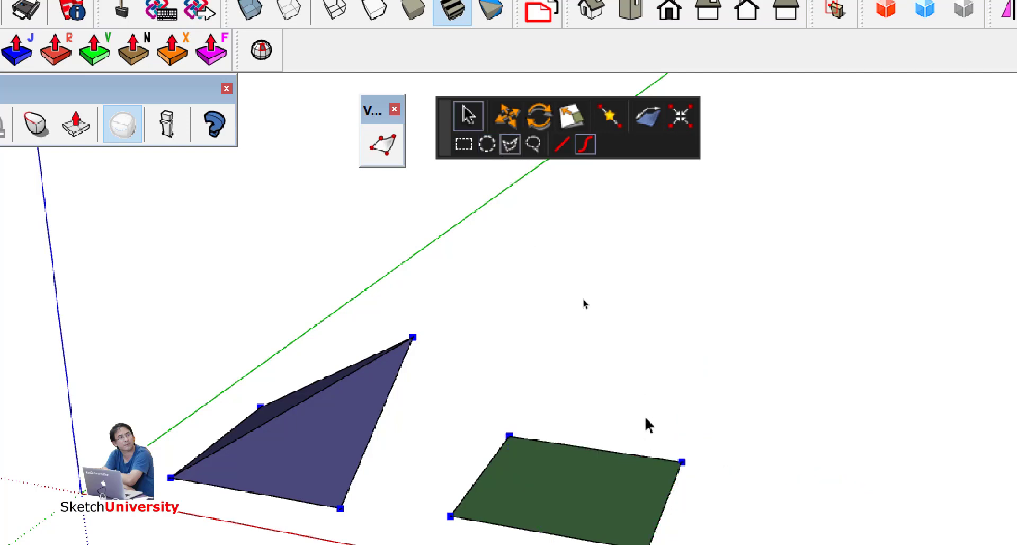
left_click(634, 468)
left_click(680, 491)
left_click(715, 462)
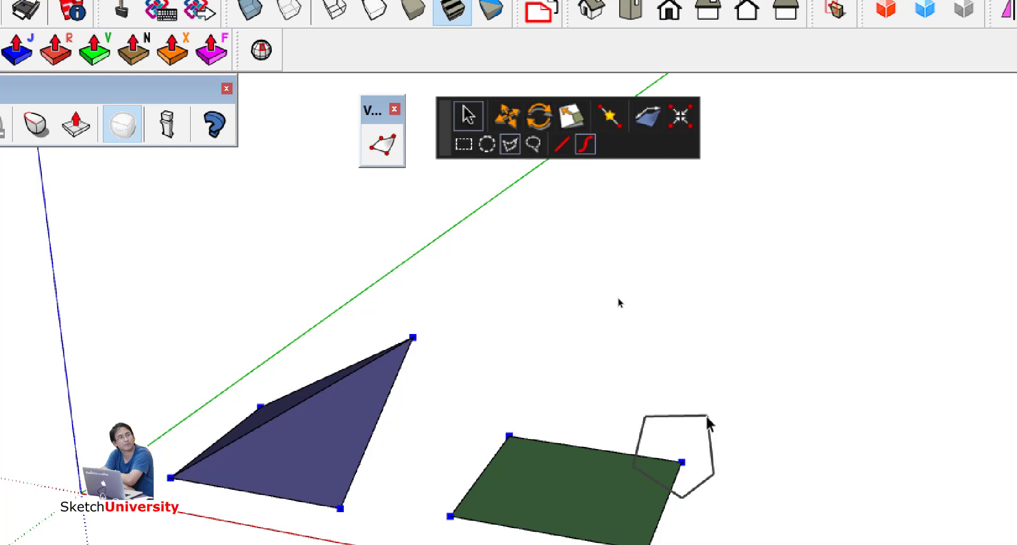
double_click(708, 422)
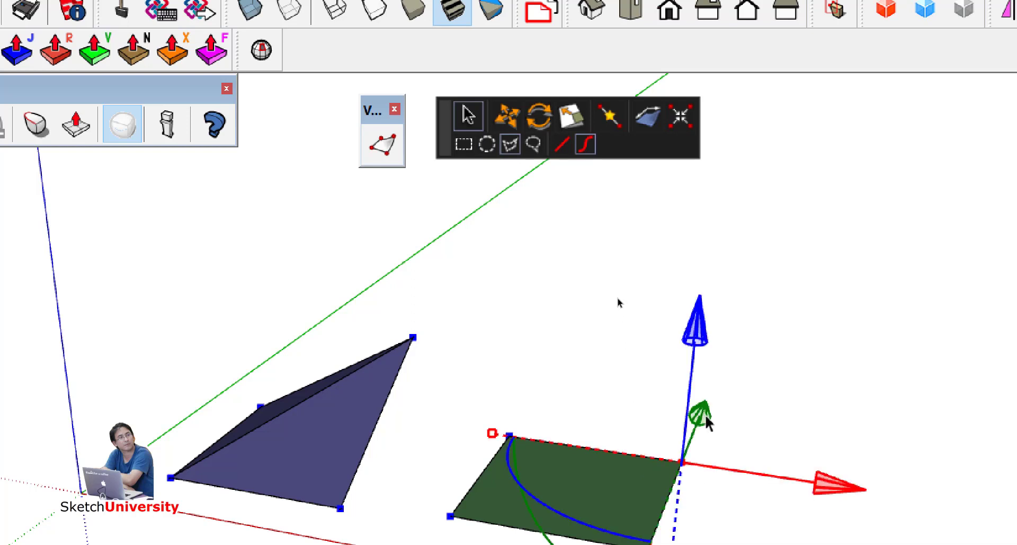
left_click_drag(704, 419, 595, 325)
Lasso the green square's corner vertex, clear the selection and exit vertex editing
left_click(533, 144)
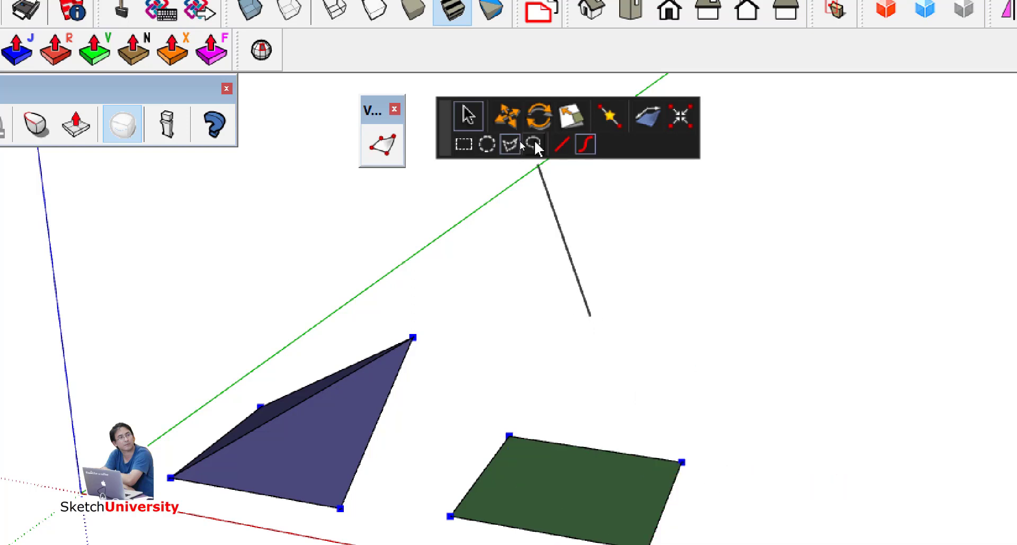
mouse_move(646, 386)
left_mouse_down()
mouse_move(655, 508)
mouse_move(649, 381)
left_mouse_up()
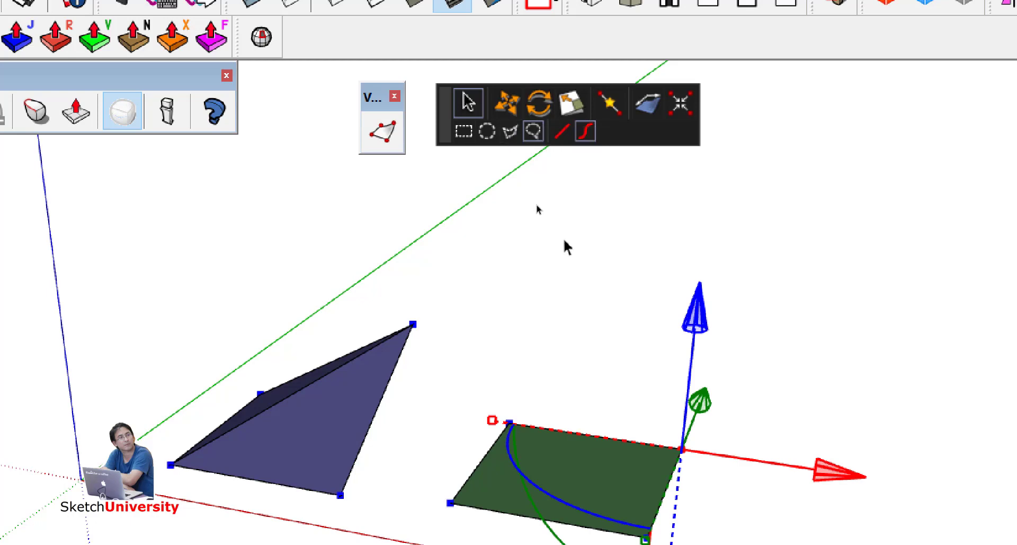
left_click(580, 237)
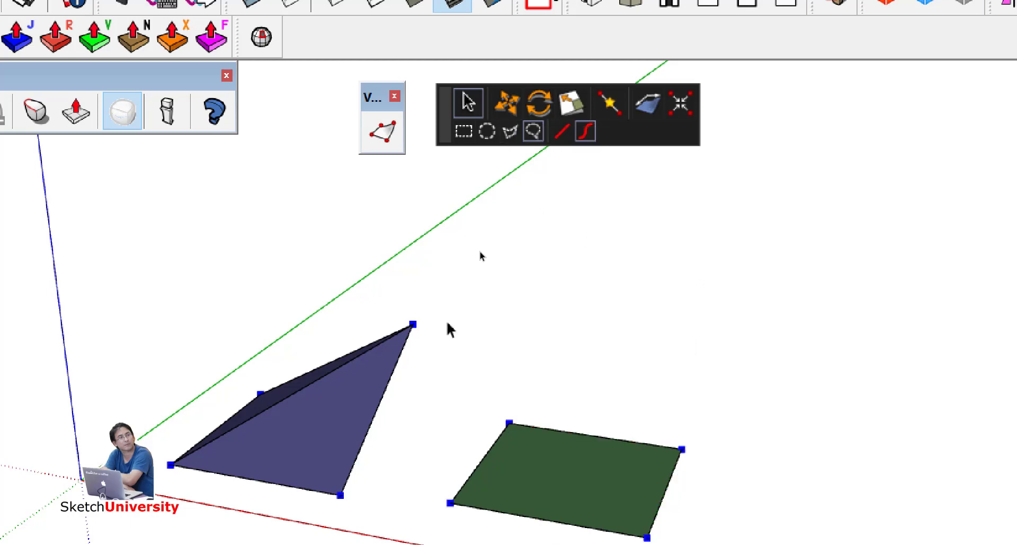
middle_click_drag(451, 331, 524, 330)
key("space")
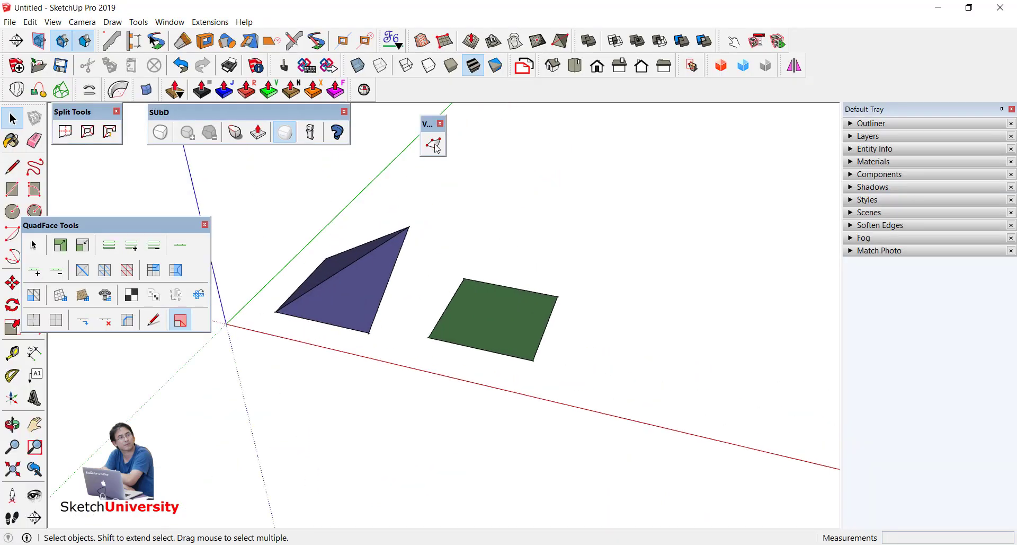
Rectangle-select the green square's right corner and raise it 3.85 m along the gizmo's blue axis
left_click(435, 145)
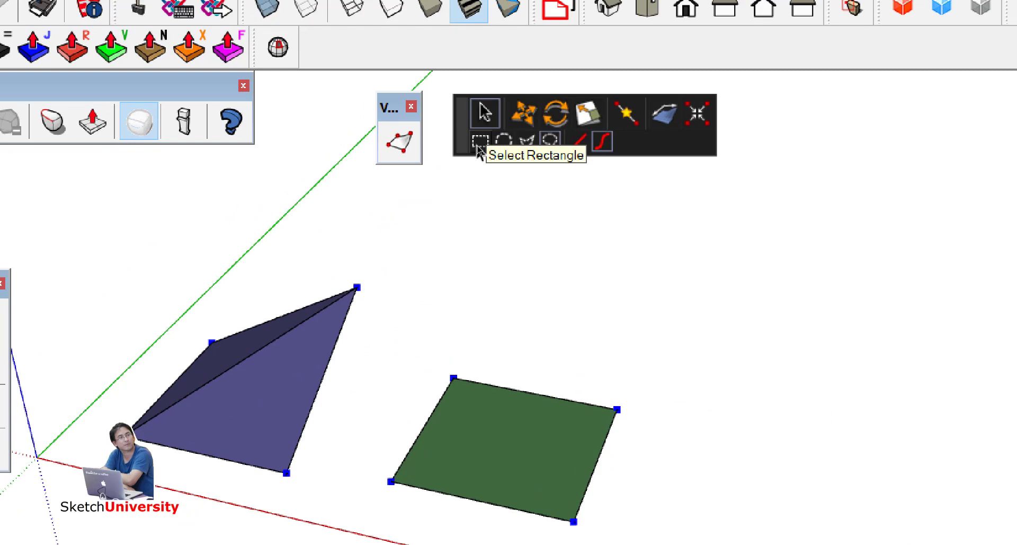
left_click(479, 143)
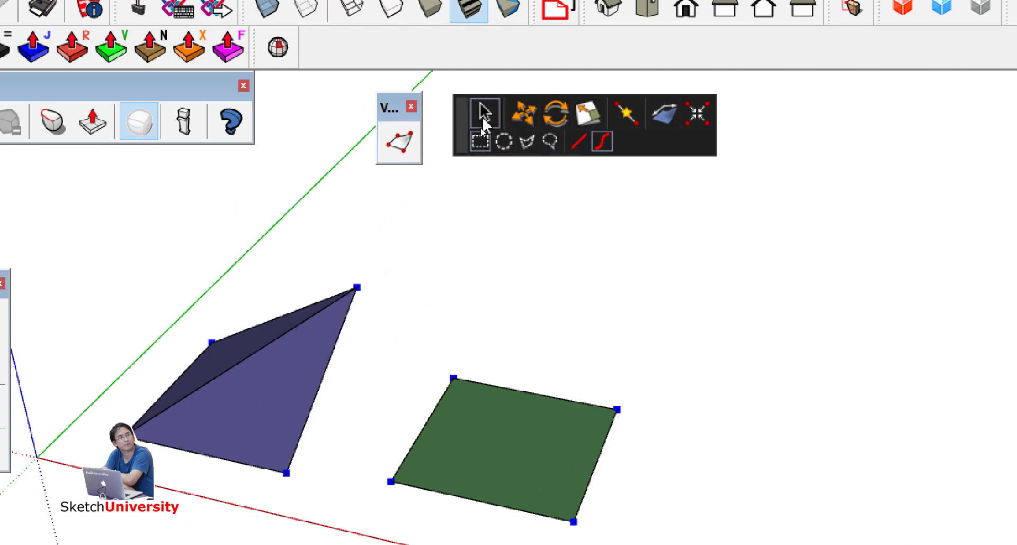
scroll(617, 411, "up", 2)
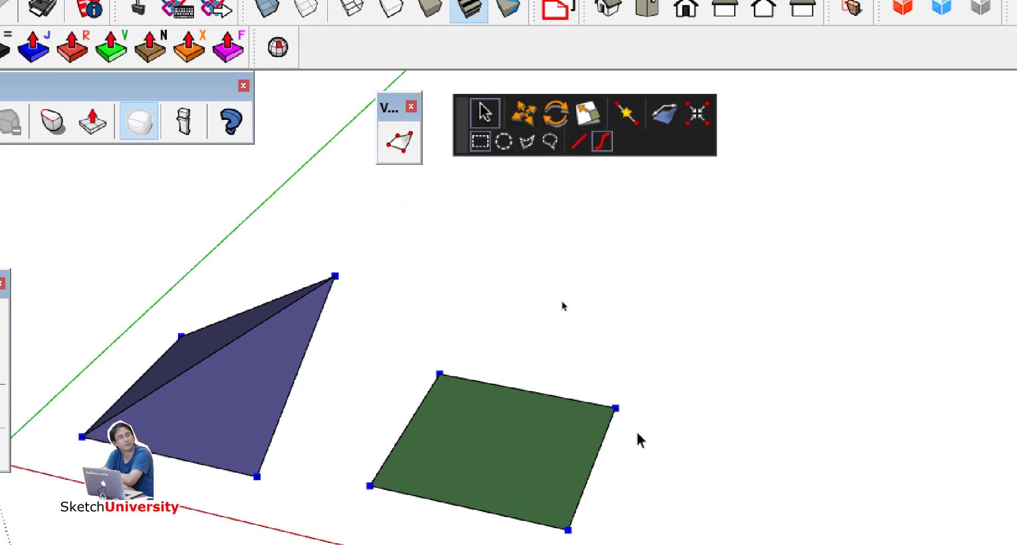
left_click(613, 404)
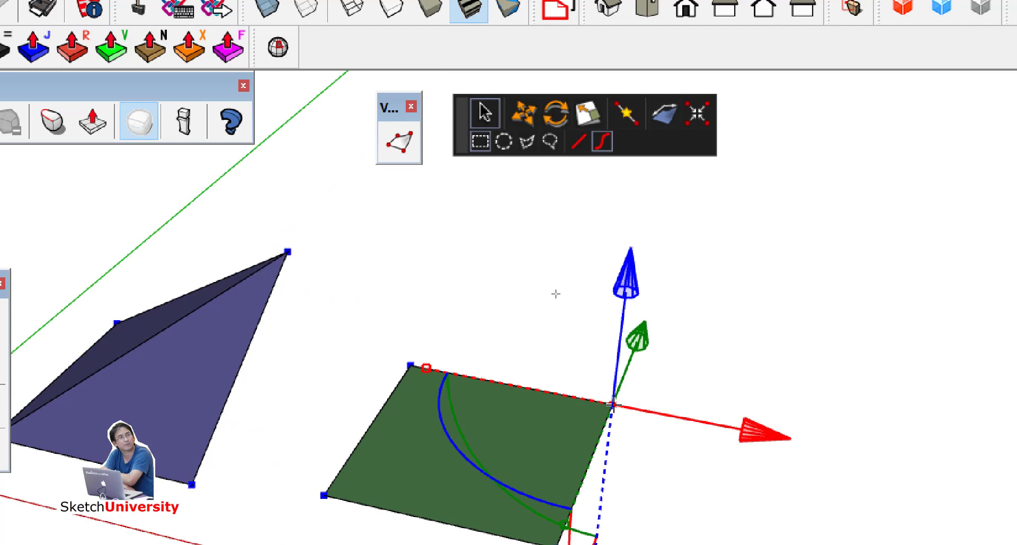
middle_click_drag(522, 310, 556, 265)
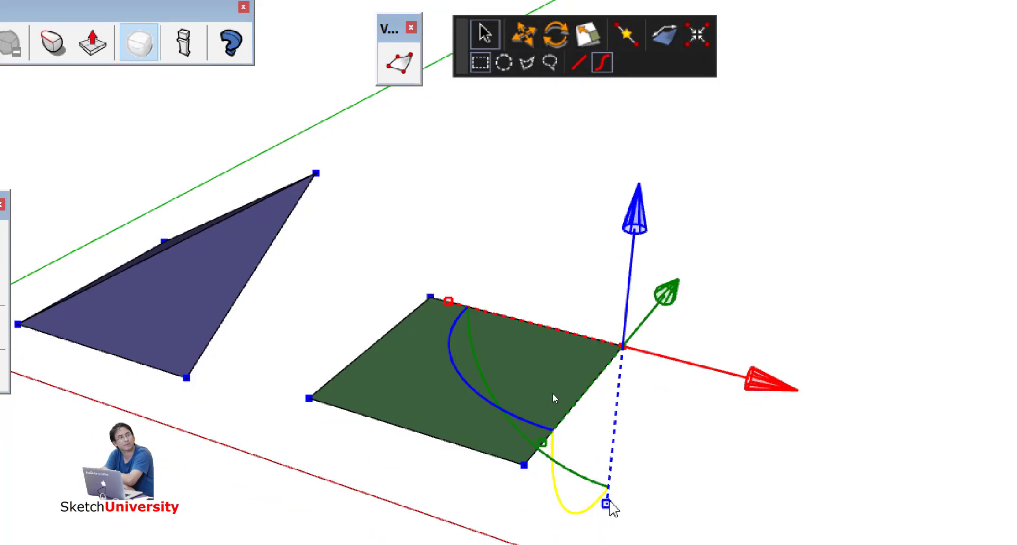
left_click(608, 501)
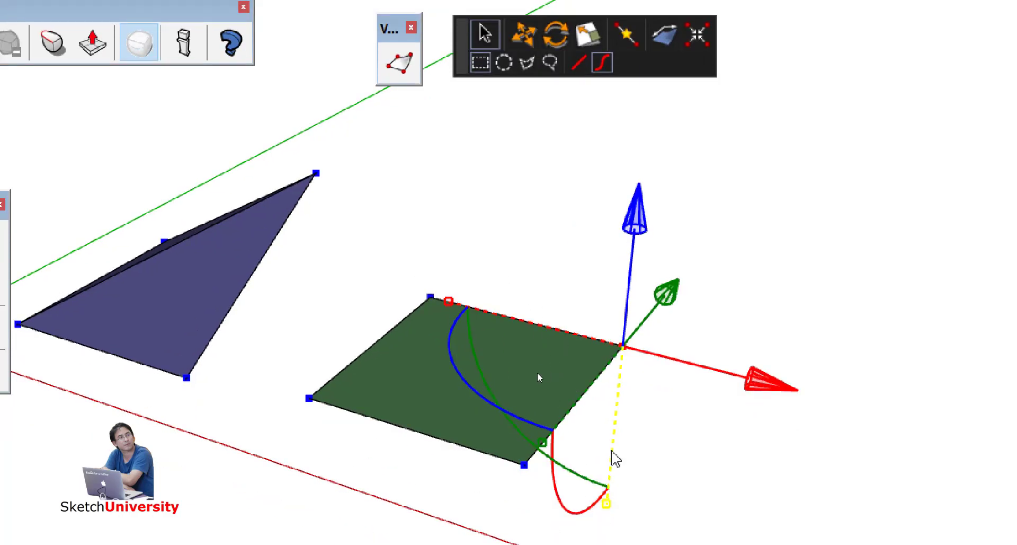
left_click(545, 455)
left_click(620, 407)
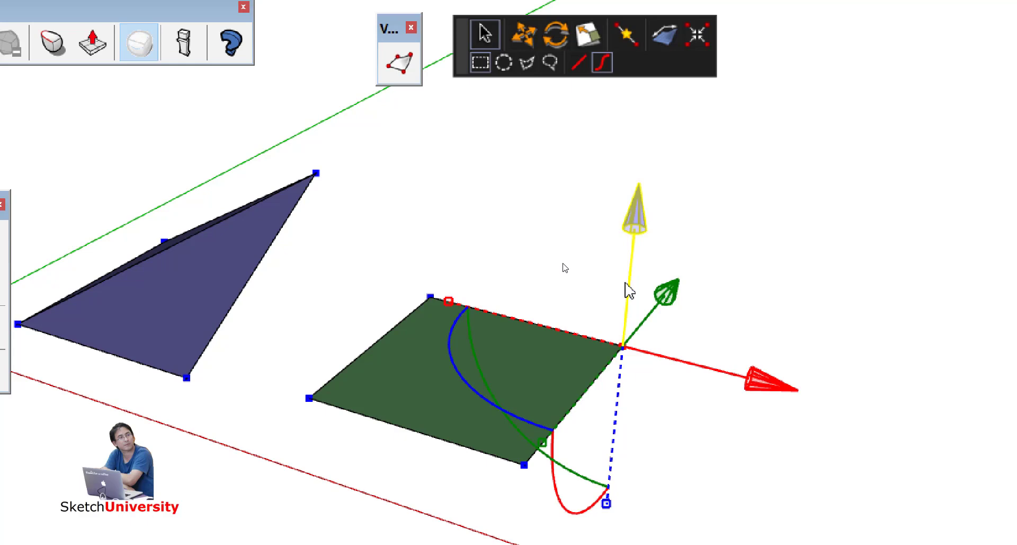
left_click_drag(629, 290, 632, 213)
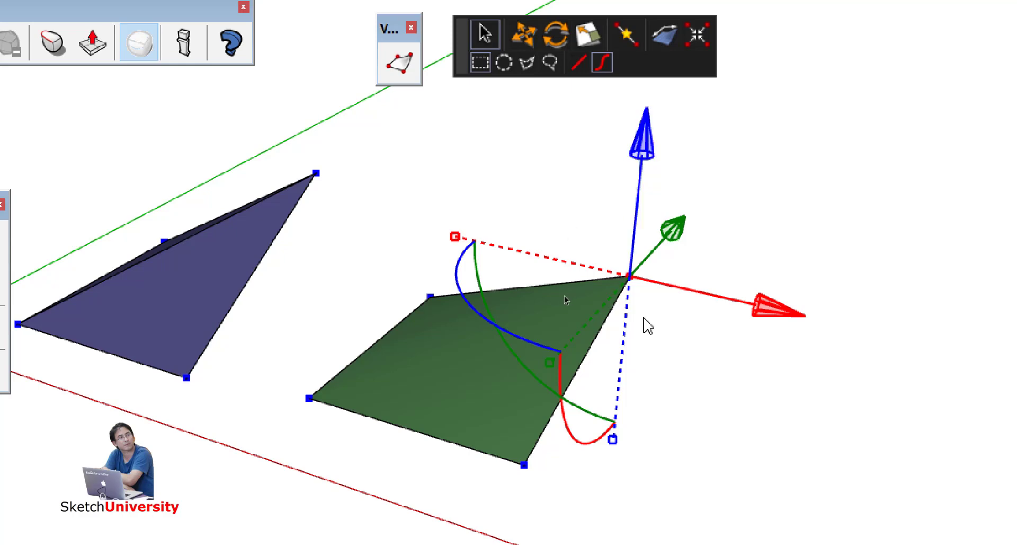
mouse_move(645, 325)
middle_mouse_down()
mouse_move(423, 281)
mouse_move(532, 373)
middle_mouse_up()
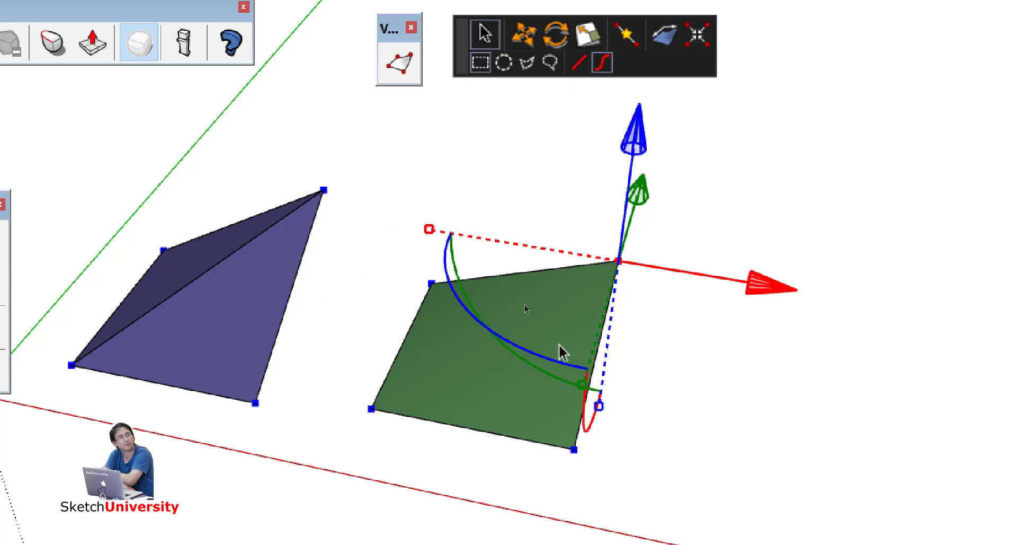
Move the blue face's upper-left vertex about 4.13 m, flattening the folded shape
scroll(657, 355, "down", 2)
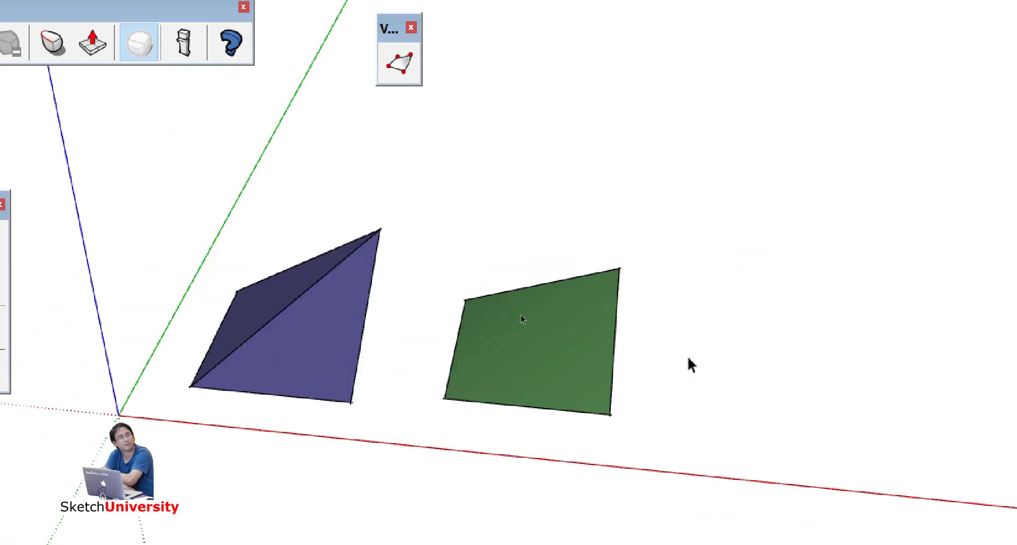
mouse_move(522, 318)
middle_mouse_down()
mouse_move(477, 314)
mouse_move(438, 292)
middle_mouse_up()
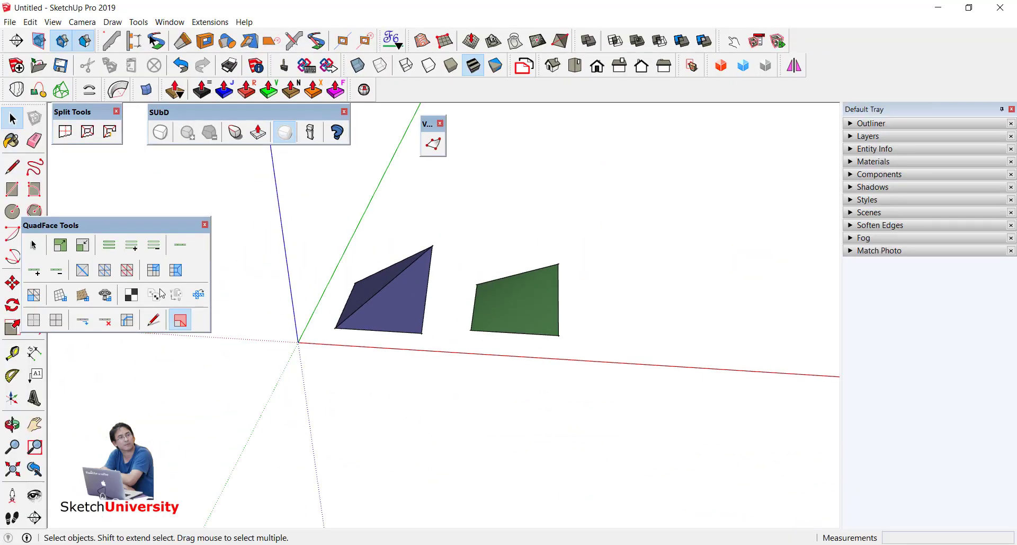
left_click_drag(106, 221, 175, 163)
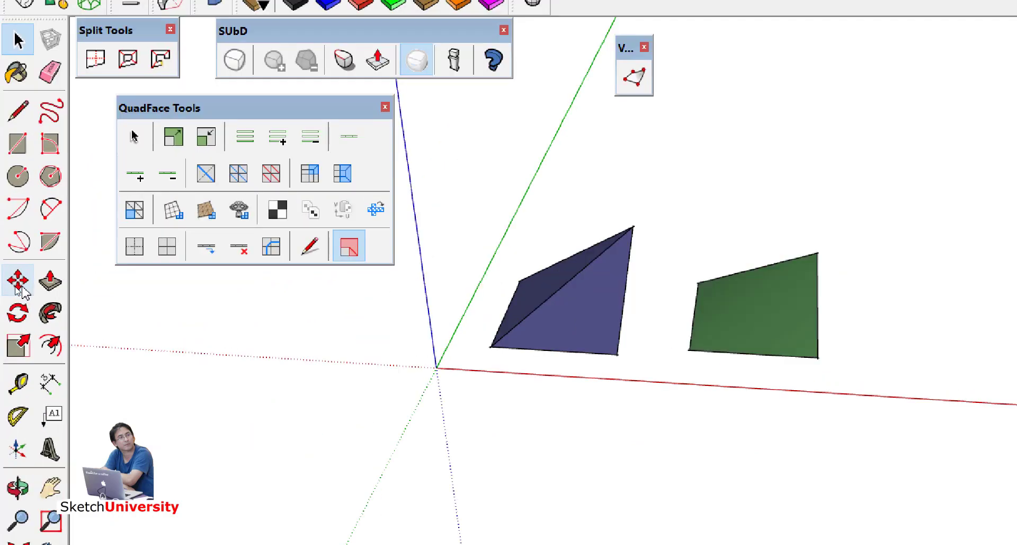
left_click(16, 286)
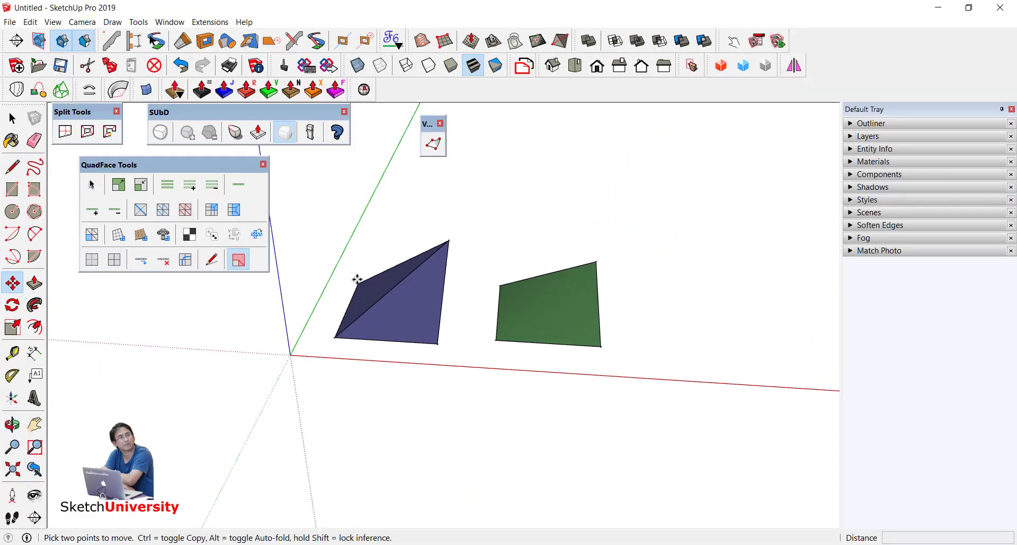
left_click(358, 280)
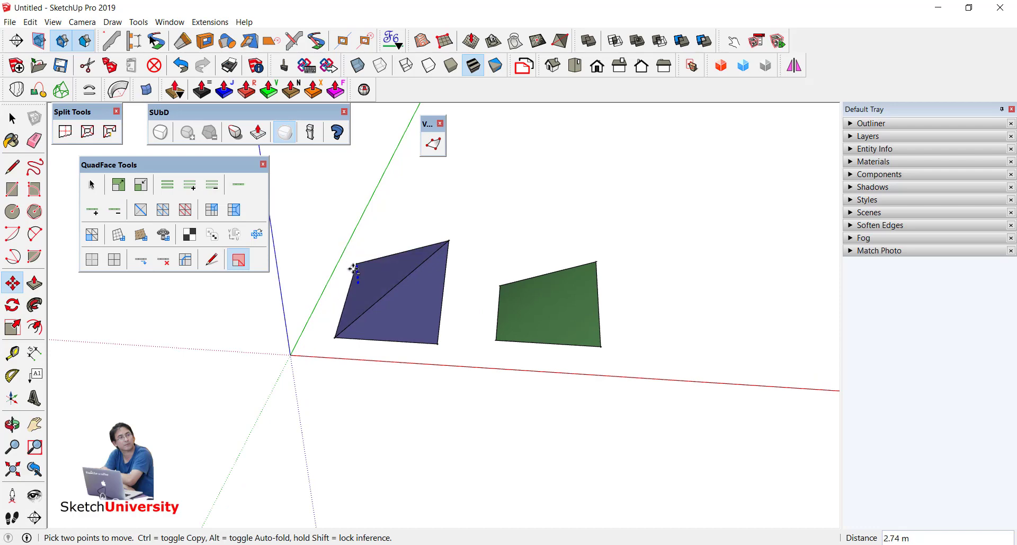
left_click(353, 253)
mouse_move(602, 195)
middle_mouse_down()
mouse_move(417, 271)
mouse_move(317, 253)
middle_mouse_up()
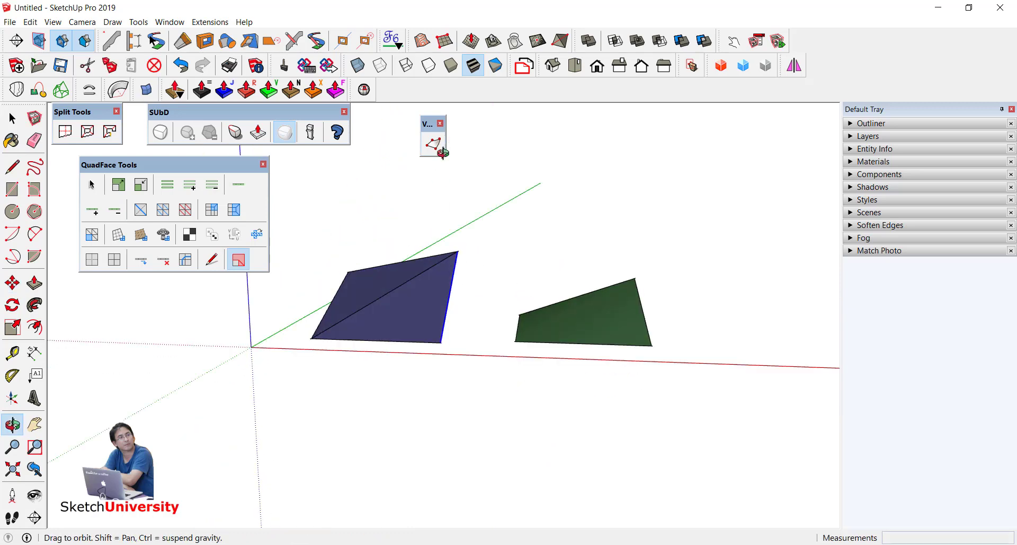
Draw two overlapping rectangles on the ground to the right of the shapes
scroll(317, 253, "down", 1)
key("r")
left_click(505, 349)
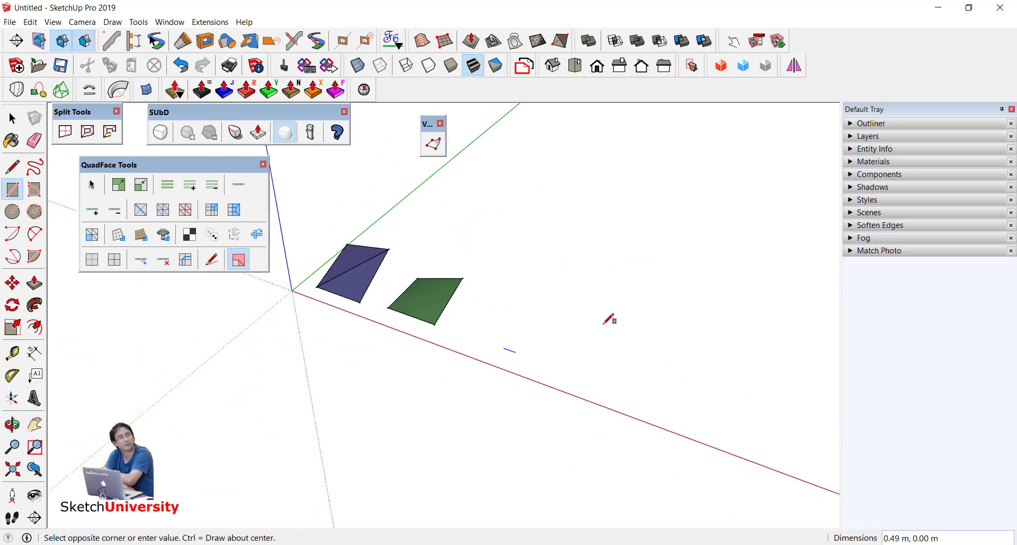
left_click(649, 308)
left_click(684, 354)
left_click(634, 262)
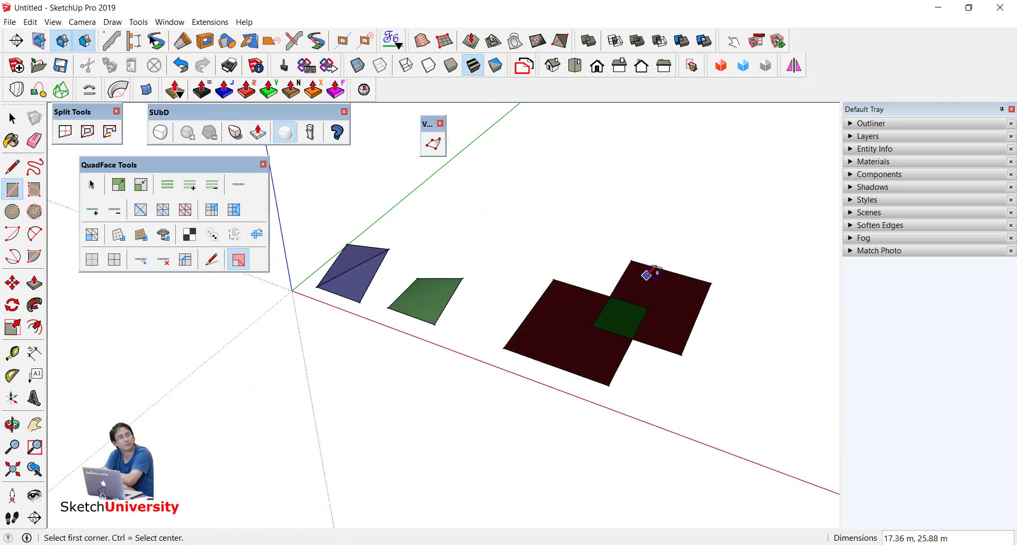
scroll(648, 275, "up", 1)
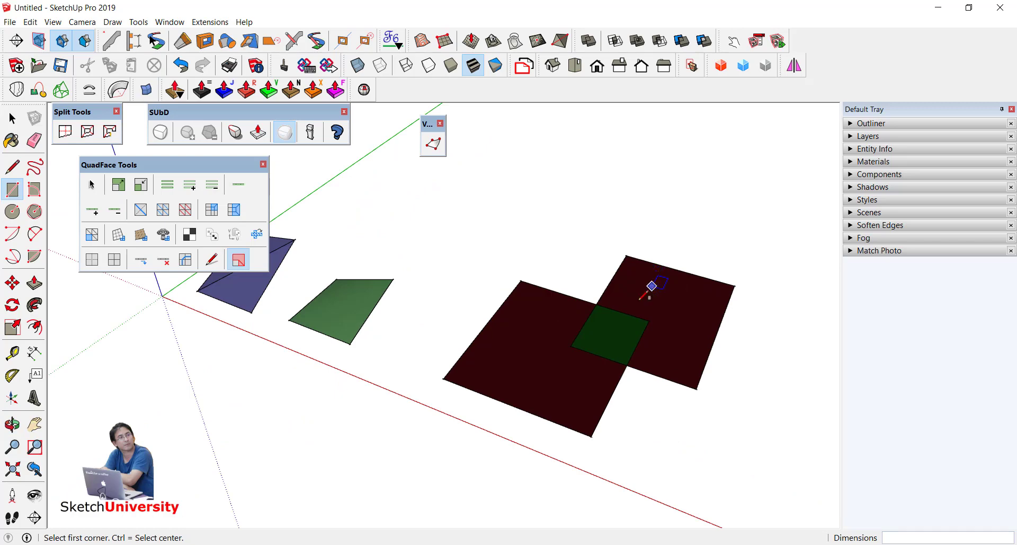
Draw endpoint-snapped rectangles in each quadrant, splitting the patch into a grid of square quads
left_click(597, 304)
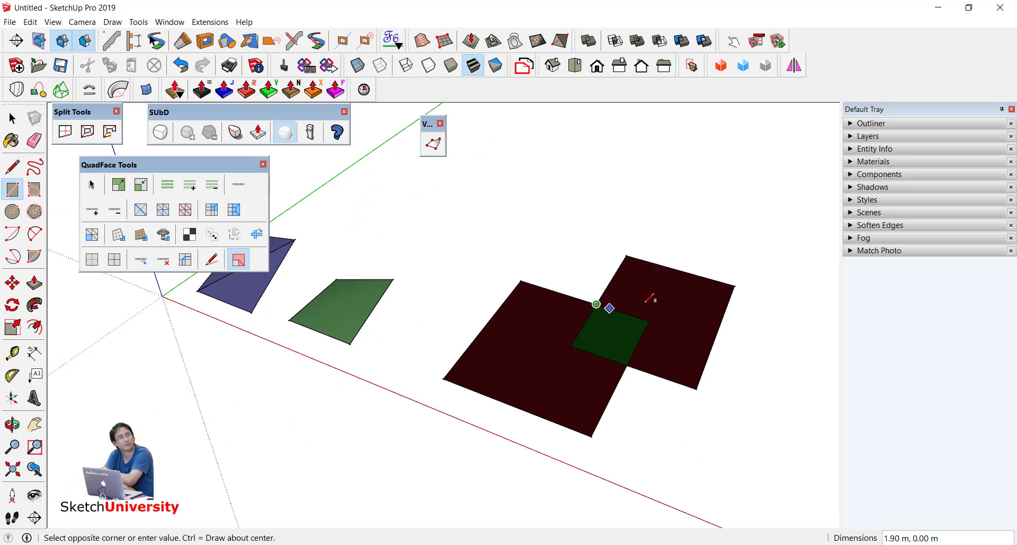
left_click(734, 284)
left_click(601, 300)
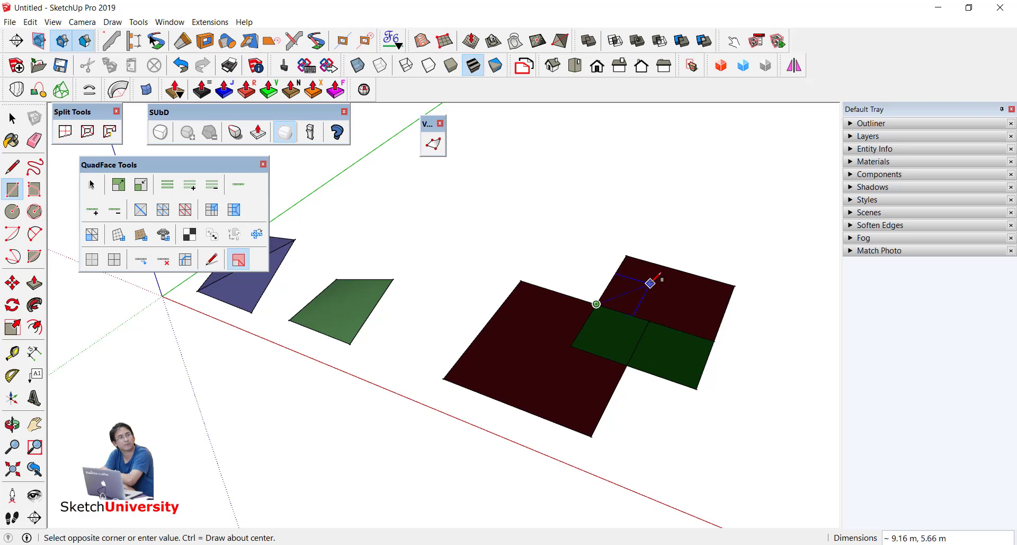
key("Escape")
left_click(649, 320)
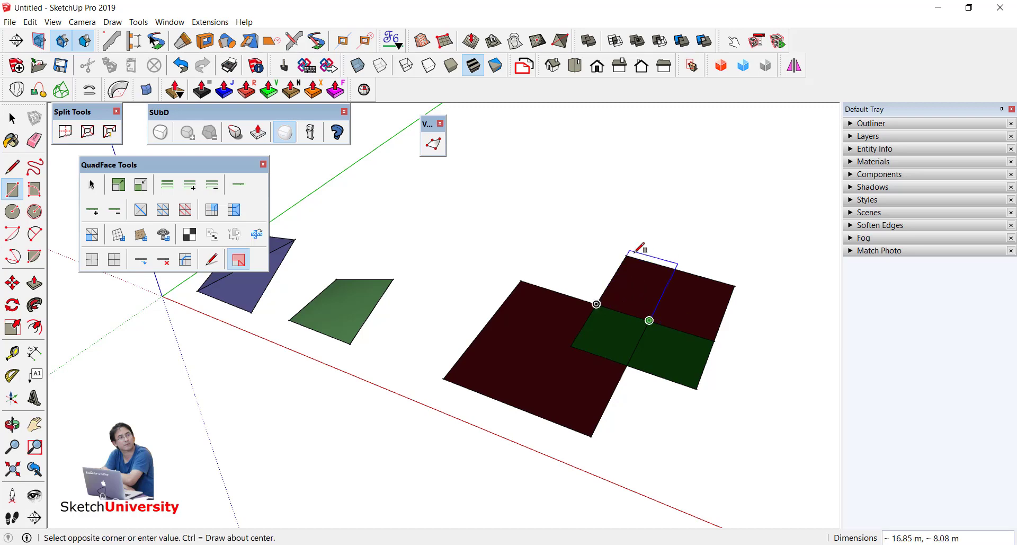
left_click(626, 255)
left_click(571, 345)
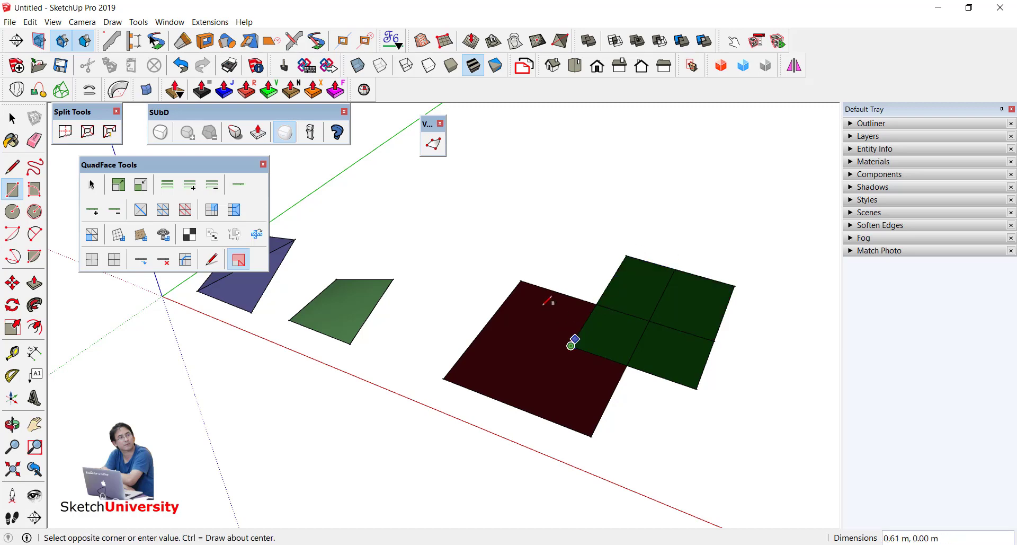
left_click(528, 281)
left_click(570, 345)
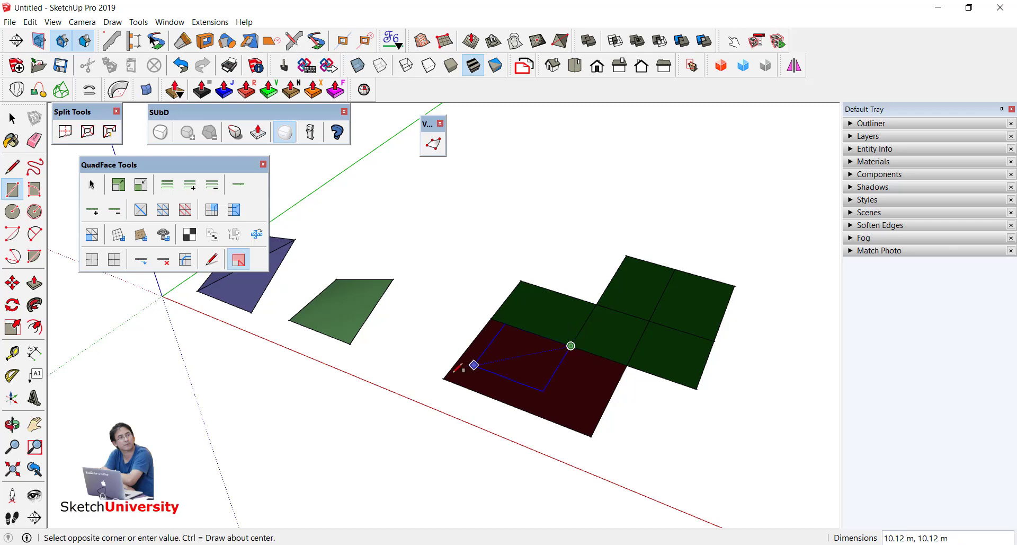
left_click(444, 379)
key("space")
middle_click_drag(481, 388, 505, 359)
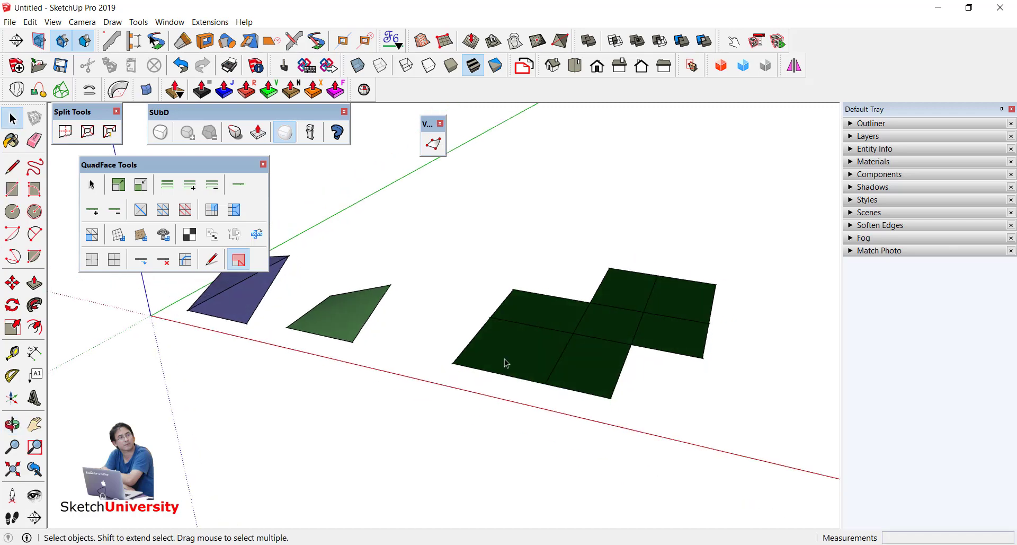
Select the connected patch of faces, open its context menu, then deselect it
triple_click(529, 341)
right_click(521, 337)
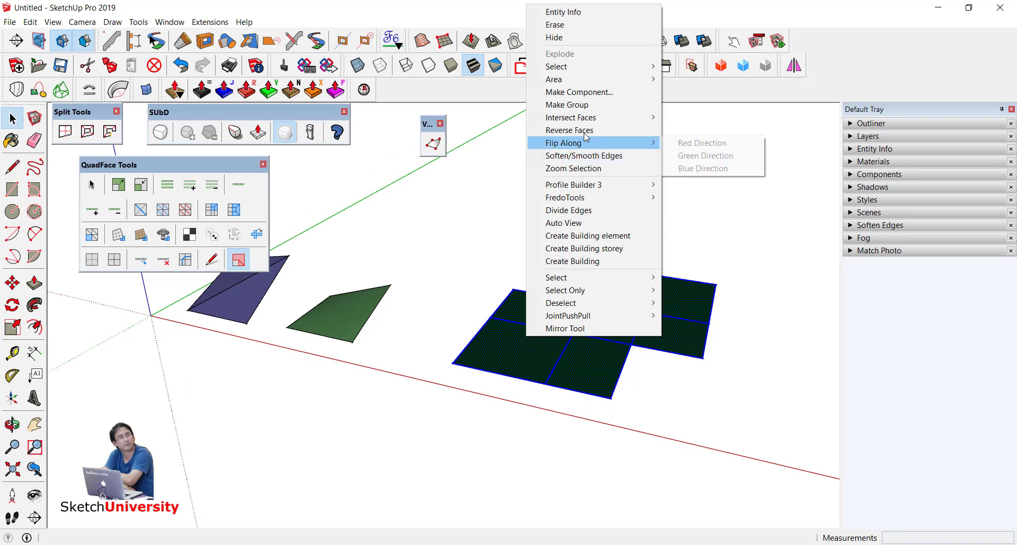
left_click(520, 166)
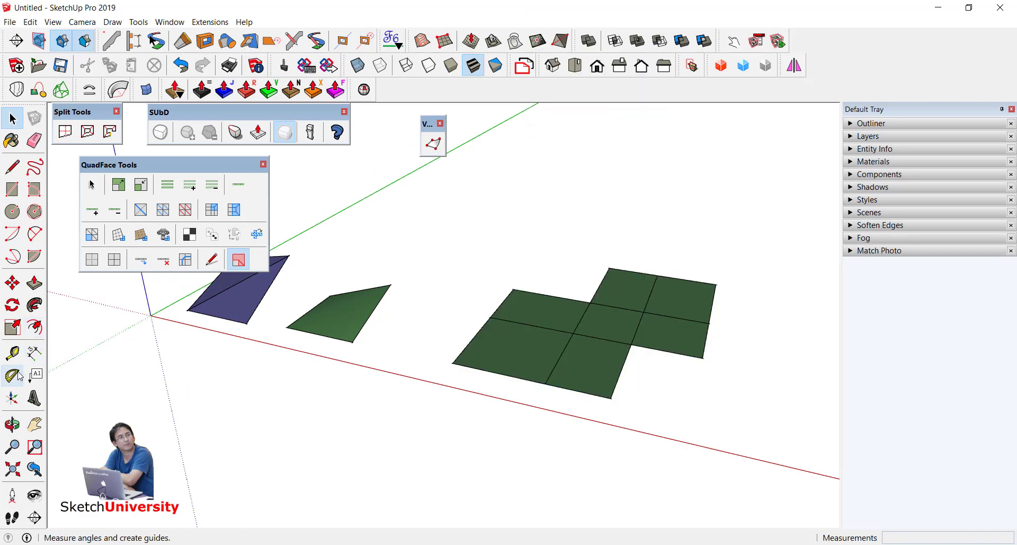
Raise one mesh corner vertex into a peak and move the near corner vertex lower
key("m")
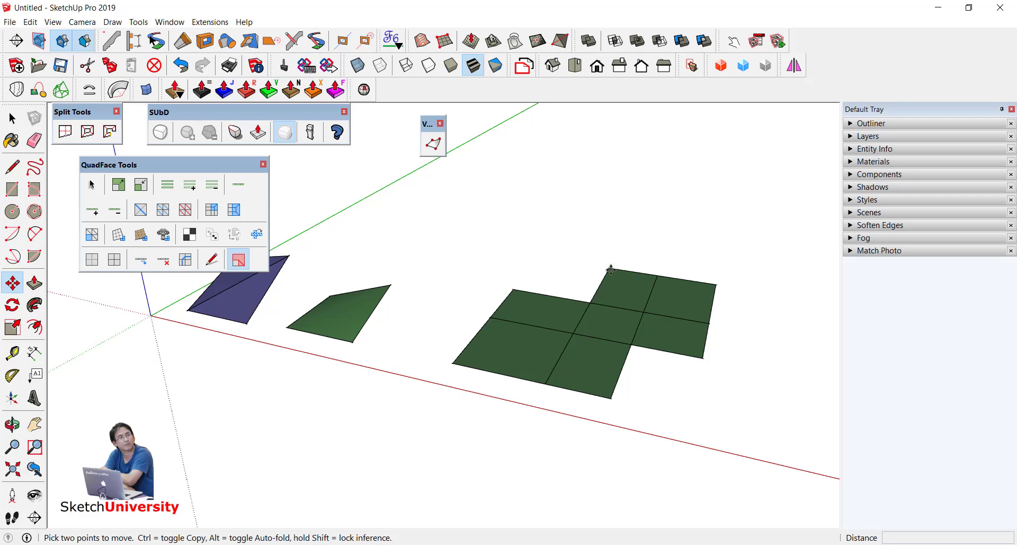
left_click(611, 269)
left_click(616, 217)
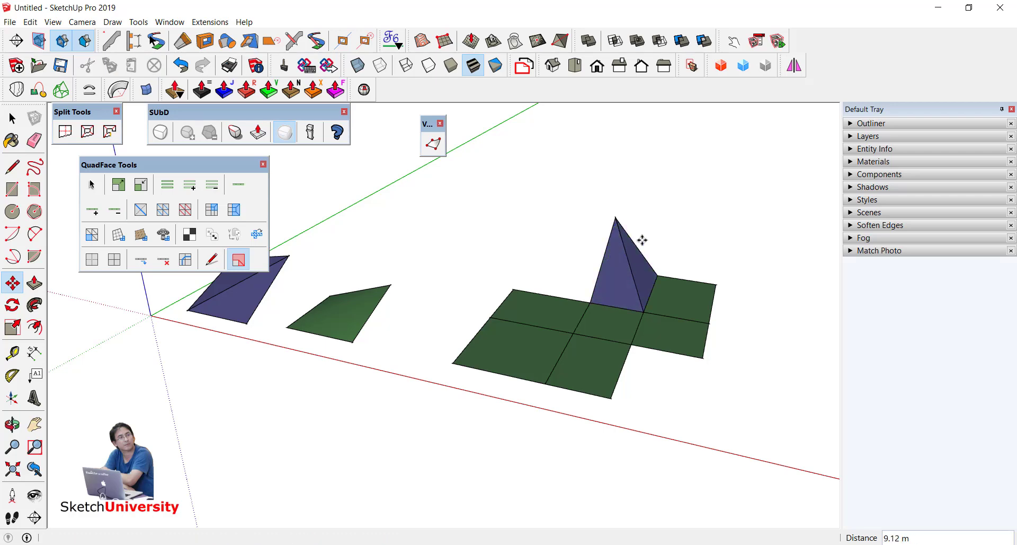
left_click(450, 363)
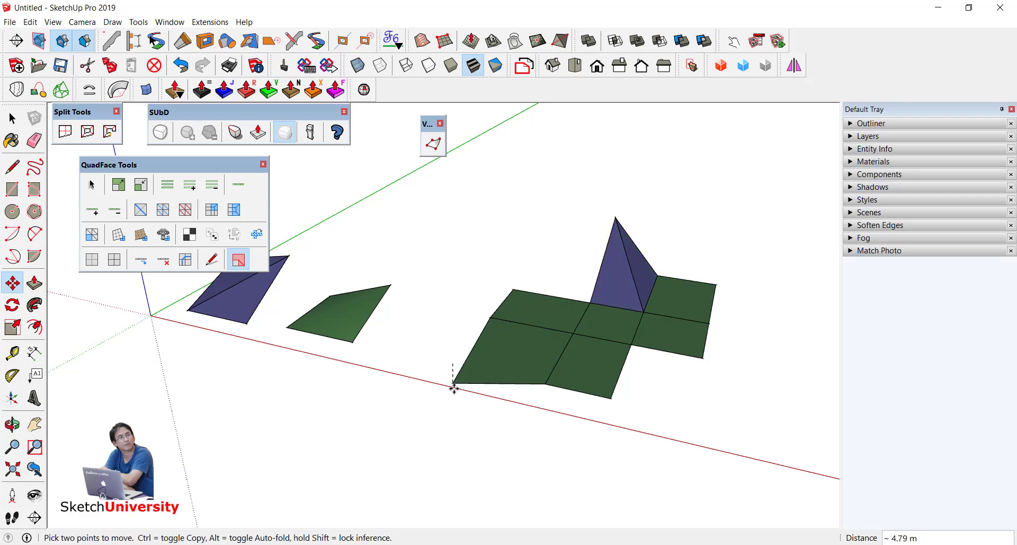
left_click(457, 407)
key("space")
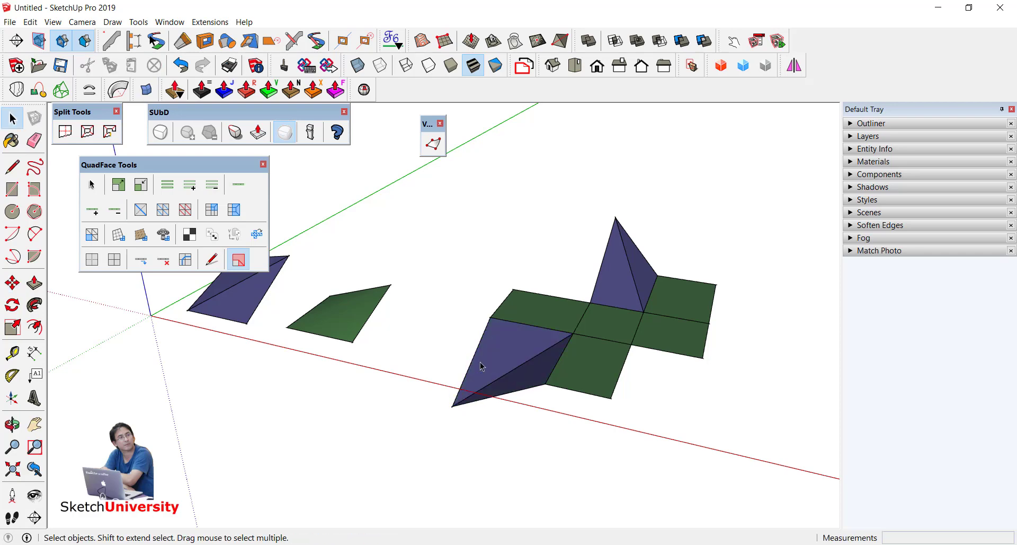
mouse_move(480, 363)
middle_mouse_down()
mouse_move(431, 411)
mouse_move(460, 365)
middle_mouse_up()
mouse_move(685, 346)
middle_mouse_down()
mouse_move(681, 288)
mouse_move(468, 206)
middle_mouse_up()
With Vertex Tools, lift the right arm's outer corner vertex about 4.59 m, then exit vertex editing
left_click(435, 143)
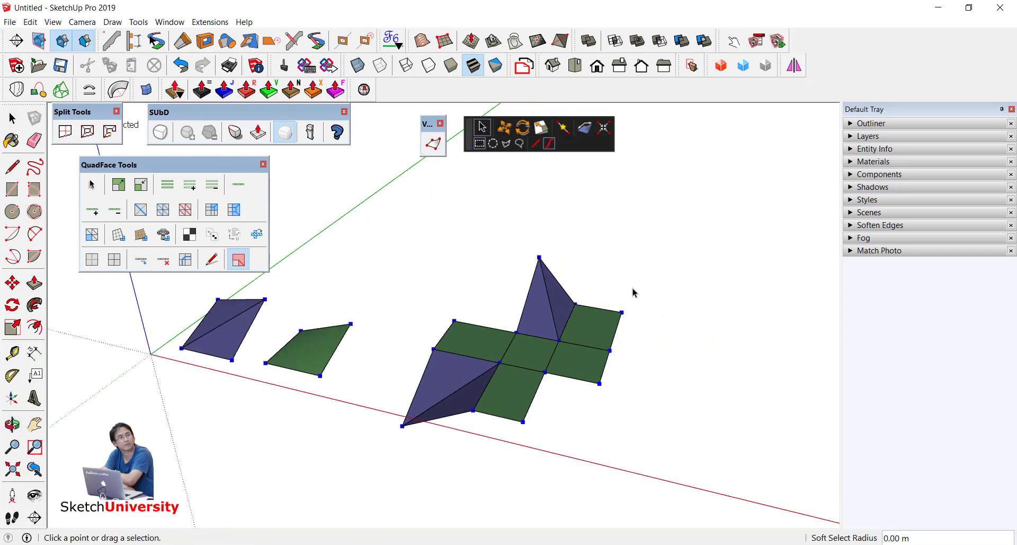
scroll(628, 302, "up", 2)
left_click(621, 317)
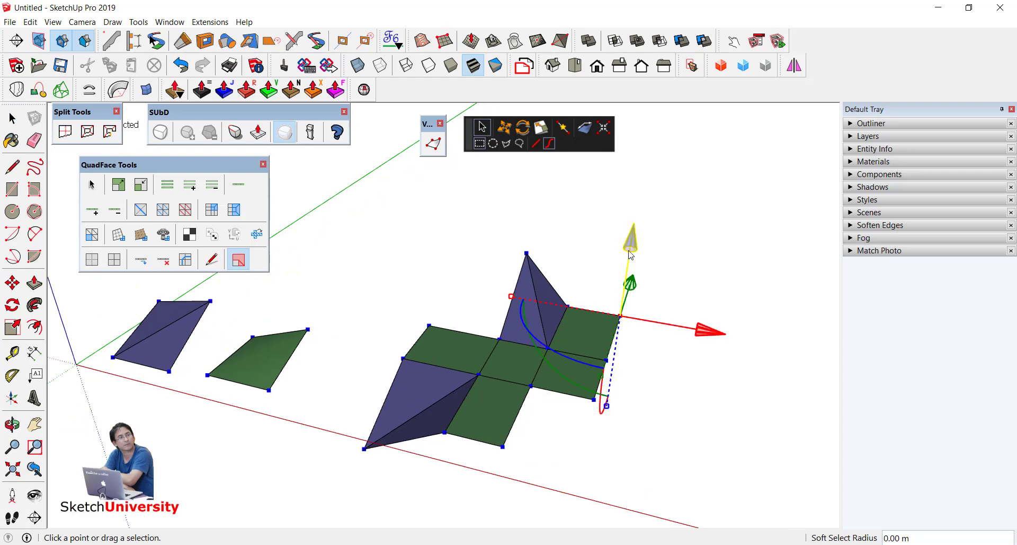
mouse_move(636, 322)
middle_mouse_down()
mouse_move(454, 298)
mouse_move(505, 459)
middle_mouse_up()
left_click(505, 459)
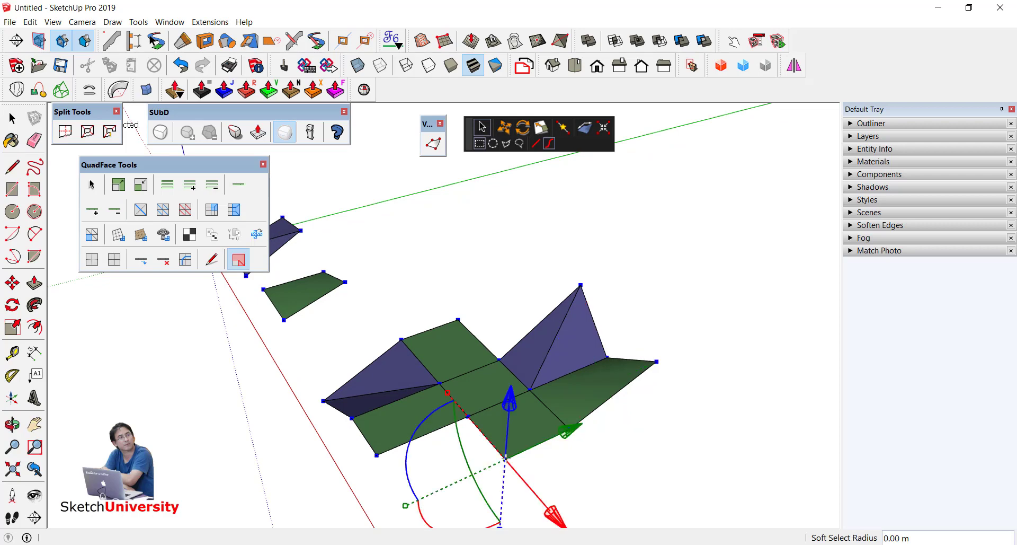
scroll(524, 477, "down", 1)
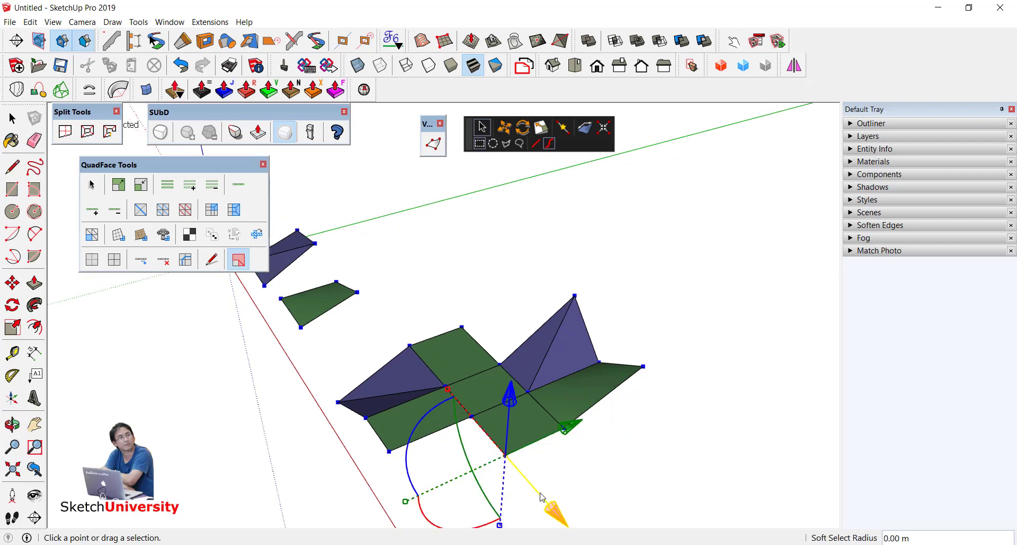
left_click_drag(532, 429, 533, 411)
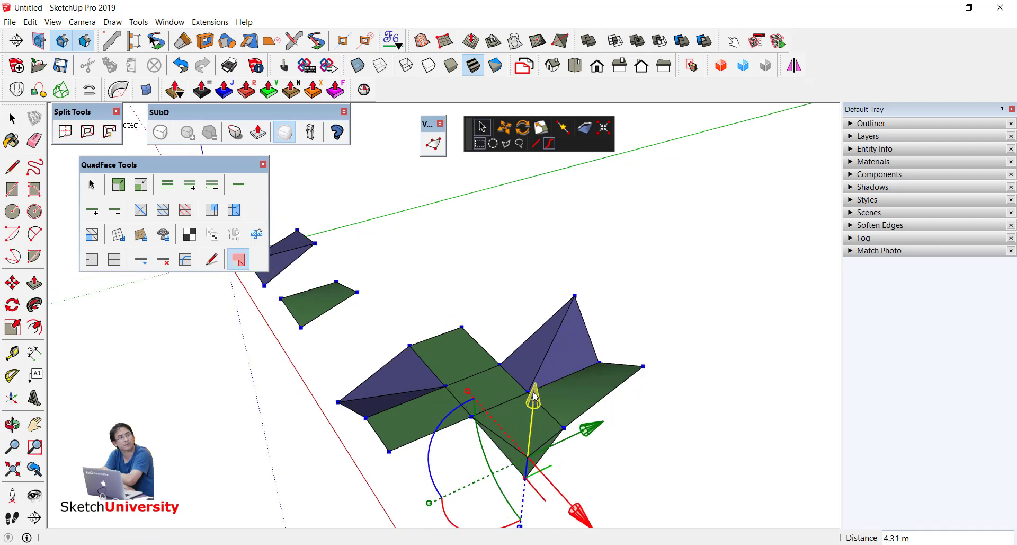
middle_click_drag(533, 410, 653, 337)
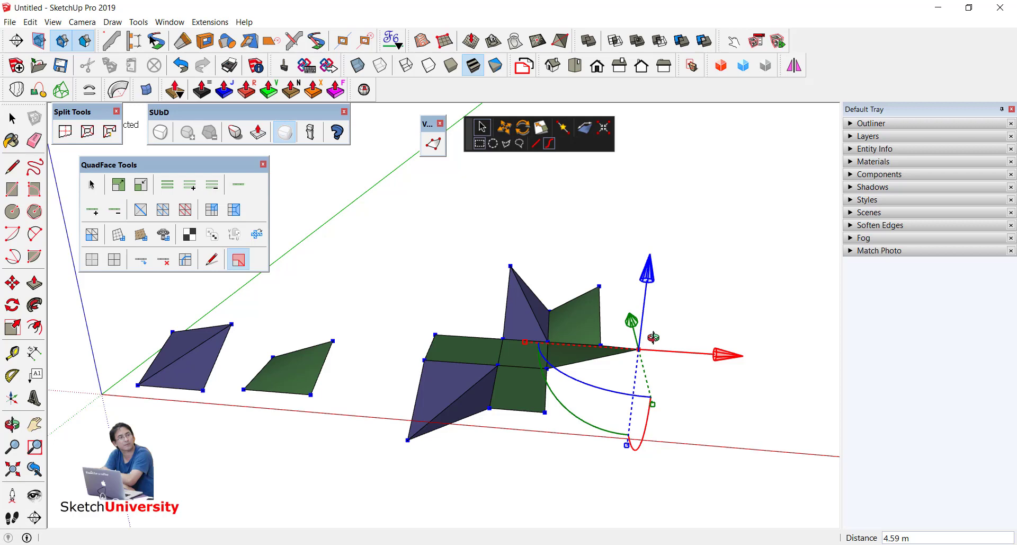
key("space")
scroll(656, 345, "down", 3)
Window-select all the test meshes and delete them
scroll(424, 328, "up", 2)
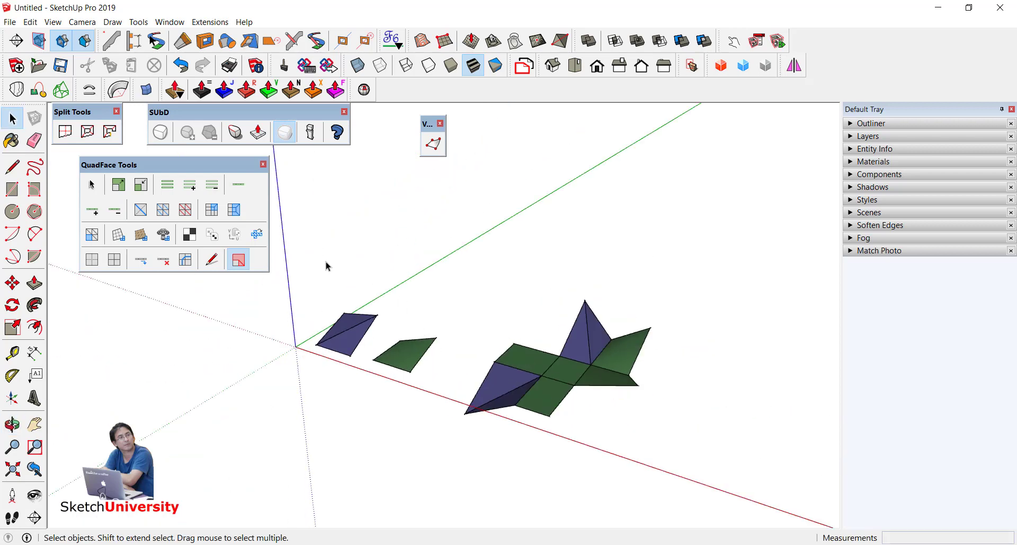
left_click_drag(705, 402, 763, 443)
key("Delete")
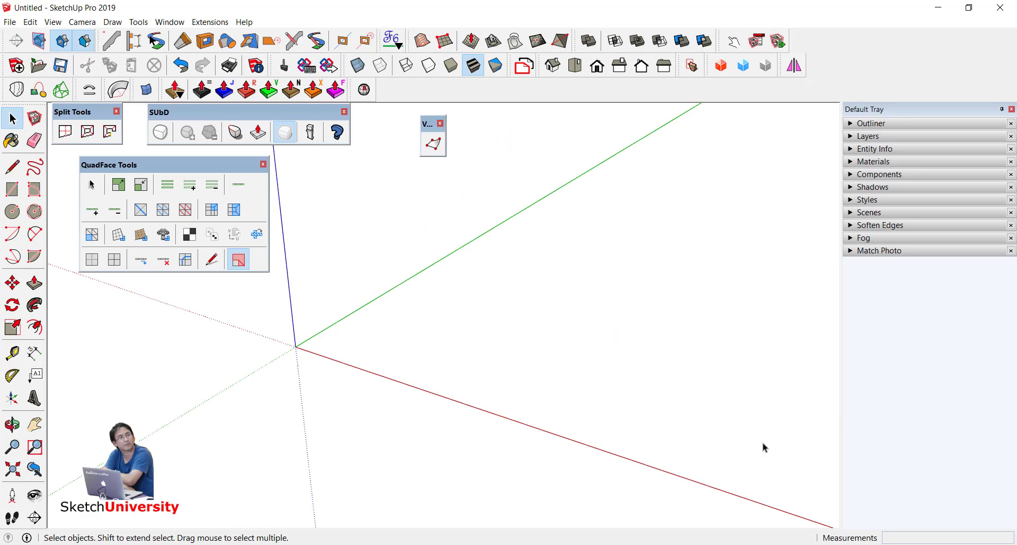
Draw a hexagon face with the Polygon tool
left_click(35, 212)
left_click(412, 326)
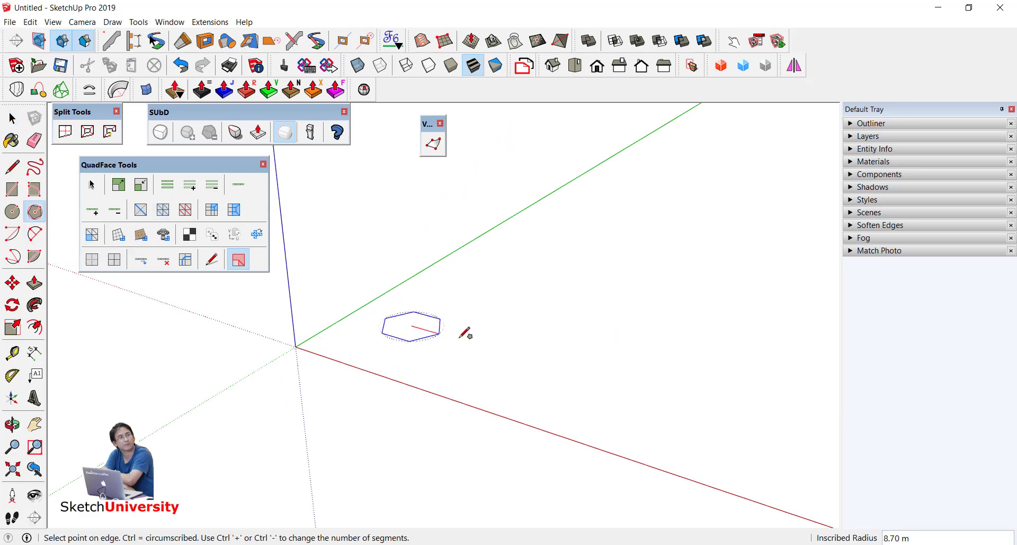
left_click(488, 336)
middle_click_drag(499, 408, 384, 280)
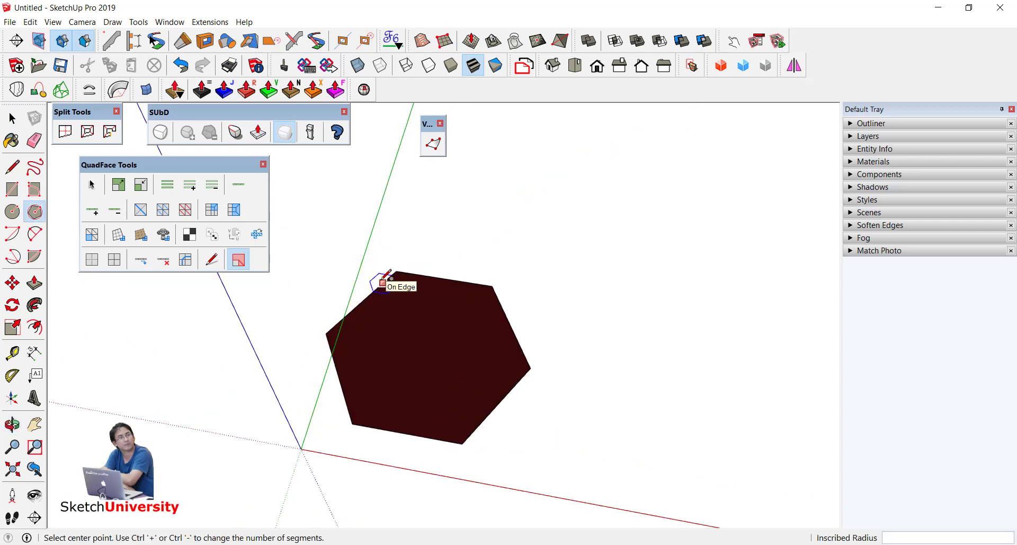
mouse_move(518, 364)
middle_mouse_down()
mouse_move(416, 265)
mouse_move(406, 241)
mouse_move(531, 415)
middle_mouse_up()
scroll(424, 344, "up", 2)
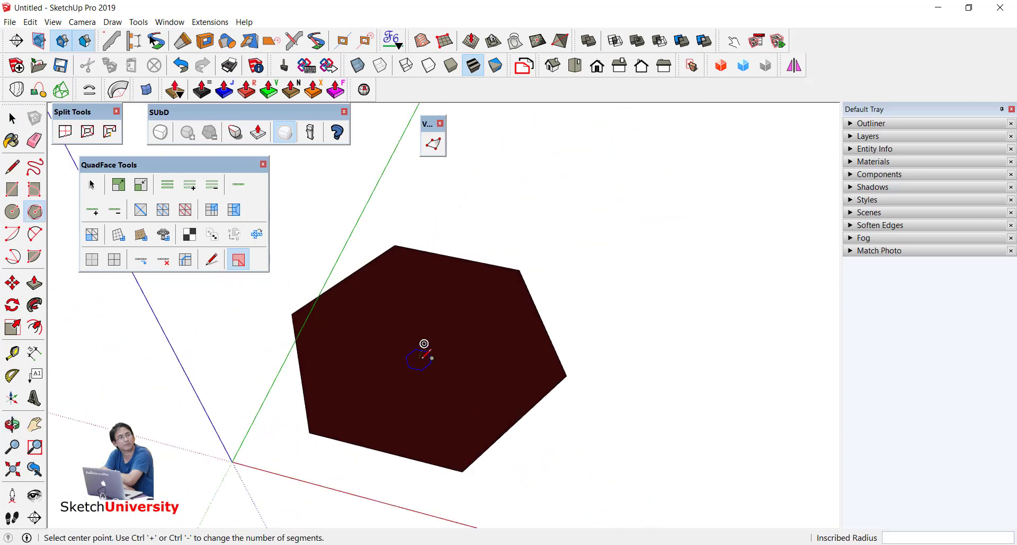
mouse_move(424, 343)
middle_mouse_down()
mouse_move(529, 272)
mouse_move(472, 296)
mouse_move(463, 320)
middle_mouse_up()
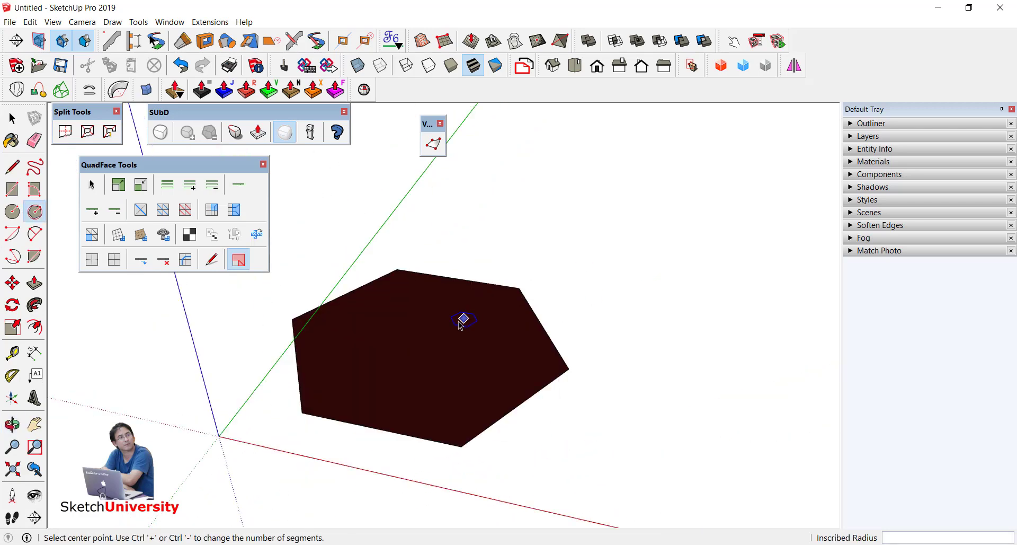
Reverse the hexagon face's orientation
key("space")
left_click(460, 325)
right_click(460, 324)
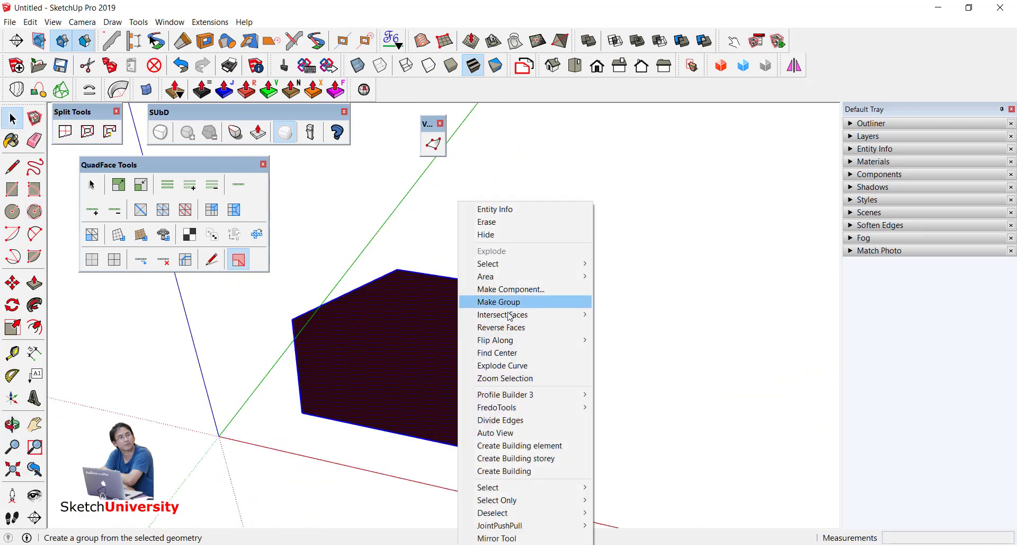
left_click(508, 327)
left_click(586, 329)
Push/Pull the hexagon about 6.49 m upward into a solid prism
mouse_move(511, 286)
middle_mouse_down()
mouse_move(534, 325)
mouse_move(537, 360)
mouse_move(490, 348)
middle_mouse_up()
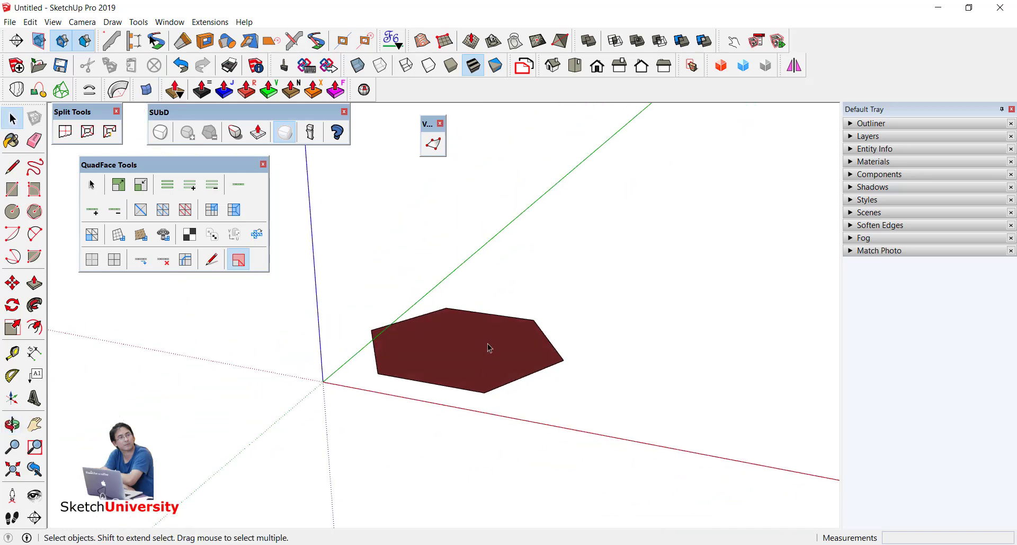
middle_click_drag(488, 297, 485, 303)
key("p")
left_click(477, 345)
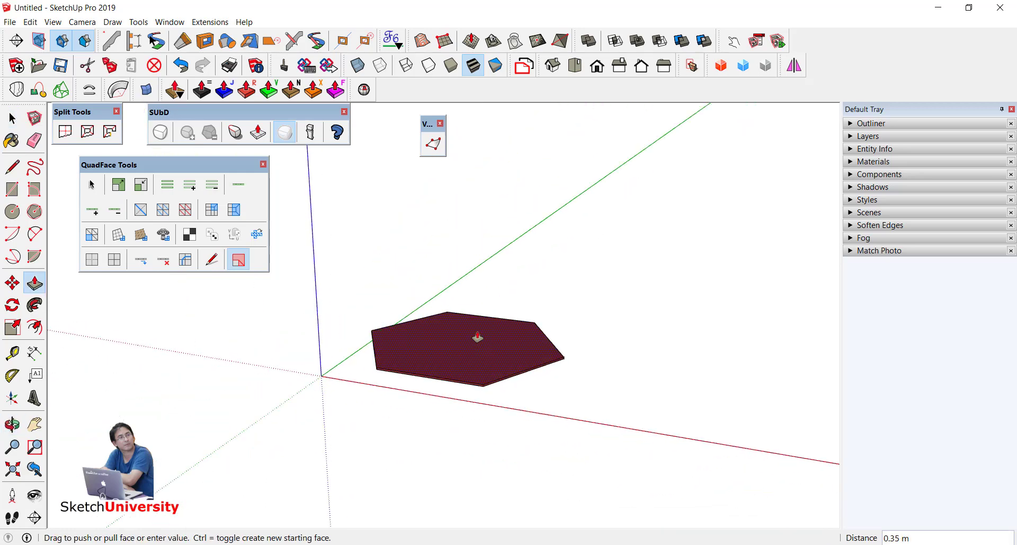
left_click(479, 316)
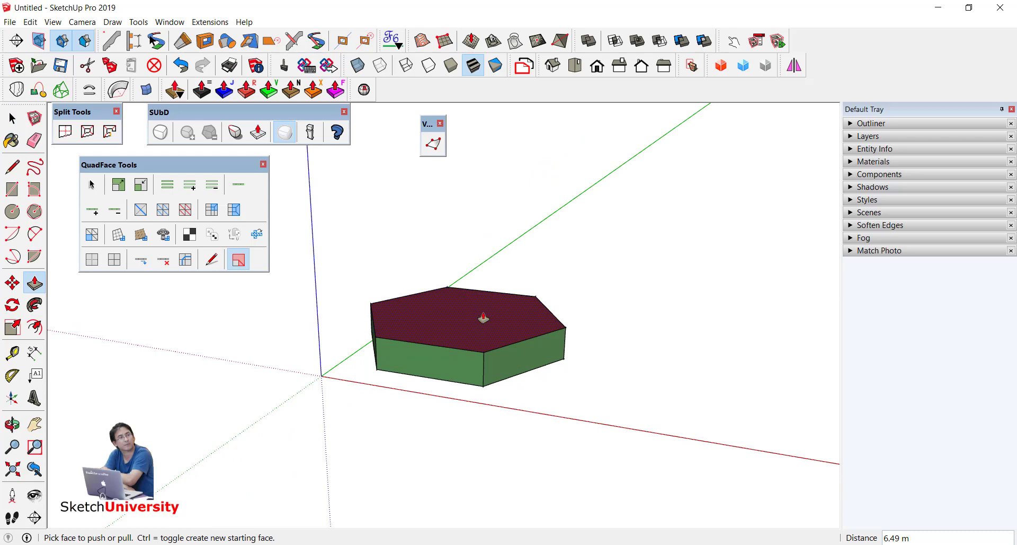
Delete the prism's top face, leaving six open-topped walls
mouse_move(511, 356)
middle_mouse_down()
mouse_move(481, 234)
mouse_move(498, 493)
mouse_move(479, 263)
mouse_move(480, 352)
middle_mouse_up()
key("space")
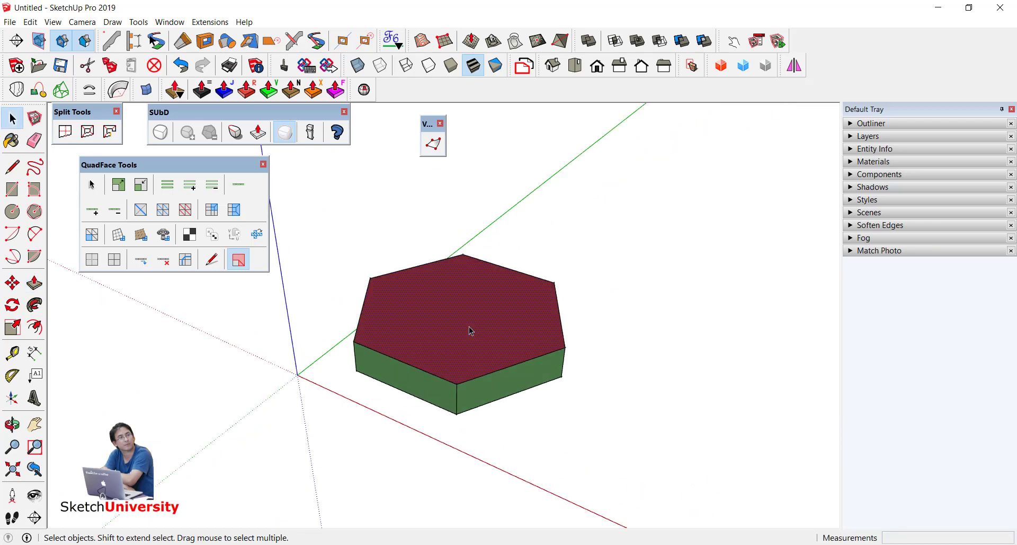
key("Delete")
key("Delete")
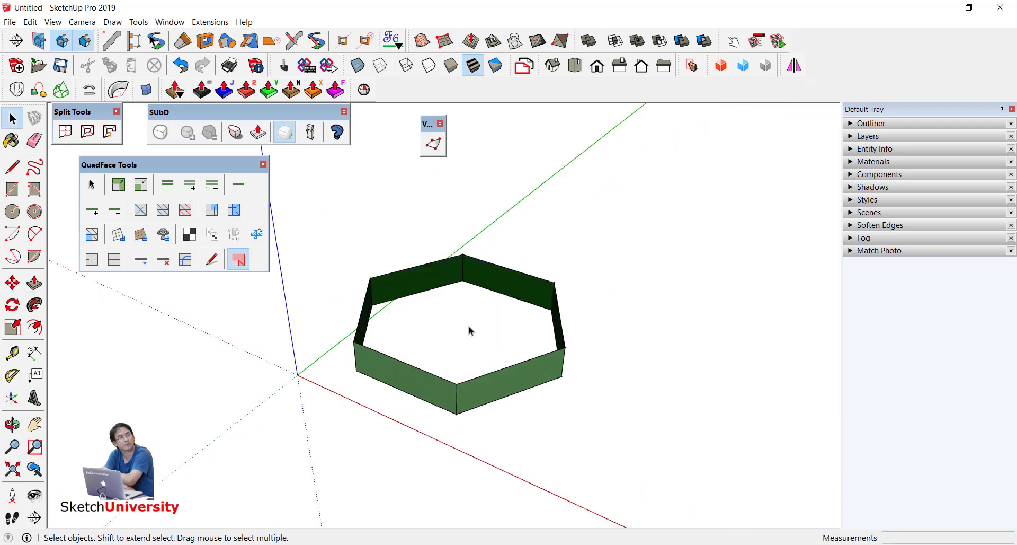
mouse_move(470, 330)
middle_mouse_down()
mouse_move(400, 200)
mouse_move(481, 245)
mouse_move(595, 236)
mouse_move(642, 218)
middle_mouse_up()
mouse_move(643, 219)
left_mouse_down()
mouse_move(693, 221)
mouse_move(602, 242)
mouse_move(623, 212)
left_mouse_up()
key("space")
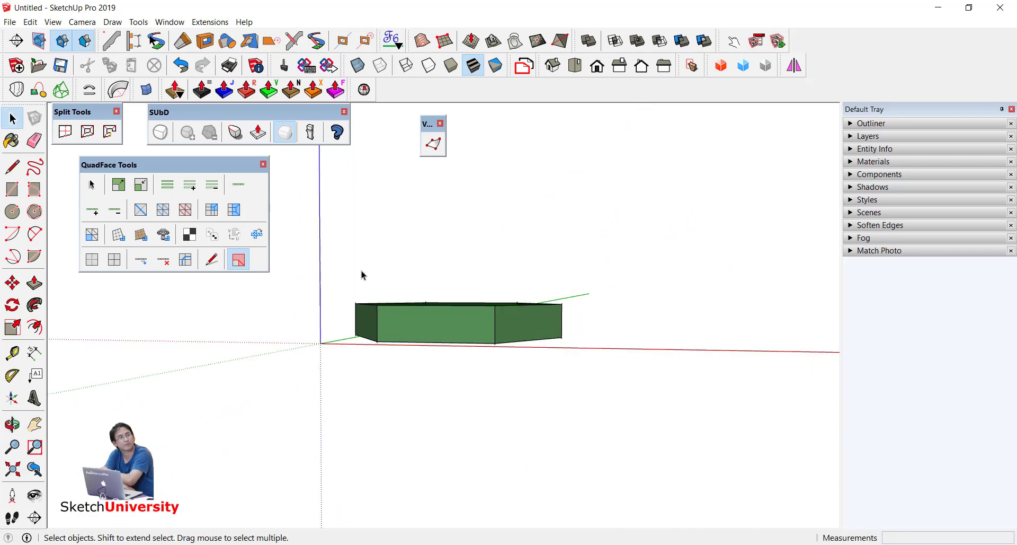
Window-select the ring's top edges in side view and move them up the blue axis
middle_click_drag(396, 276, 311, 268)
left_click_drag(311, 268, 612, 324)
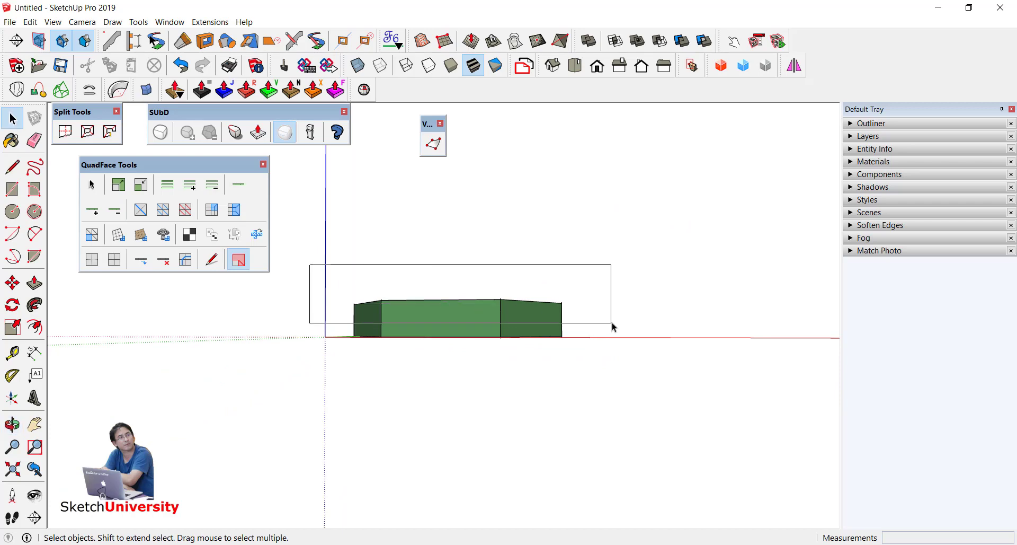
key("m")
left_click(533, 302)
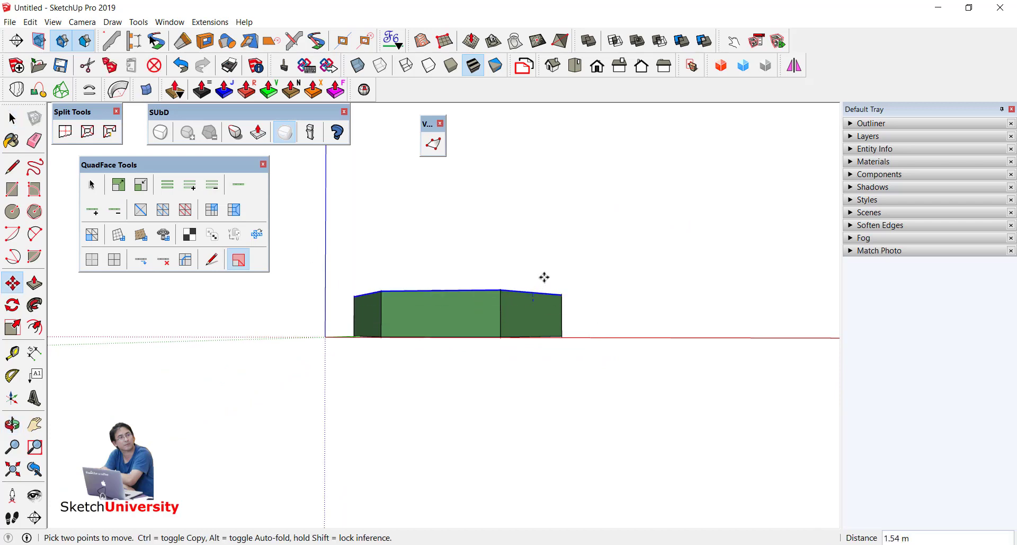
left_click(557, 221)
mouse_move(557, 221)
middle_mouse_down()
mouse_move(273, 356)
mouse_move(495, 345)
middle_mouse_up()
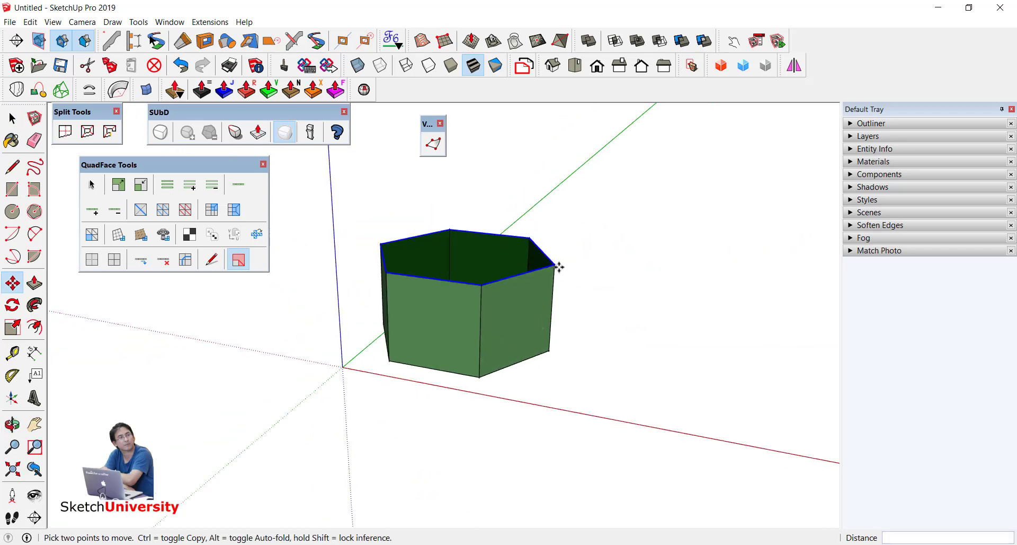
left_click(555, 265)
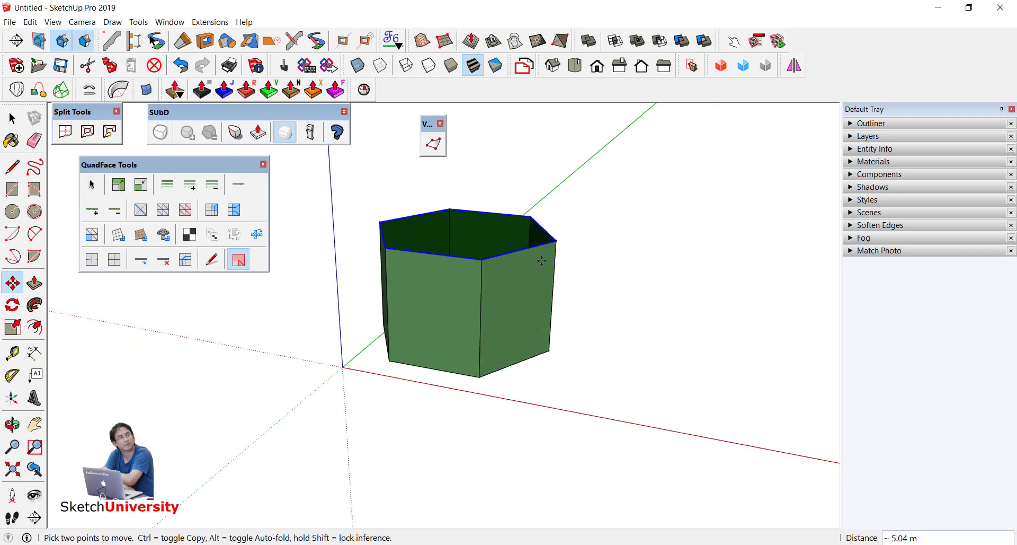
middle_click_drag(551, 280, 725, 289)
Reselect the top edges for another lift, then cancel the move
key("space")
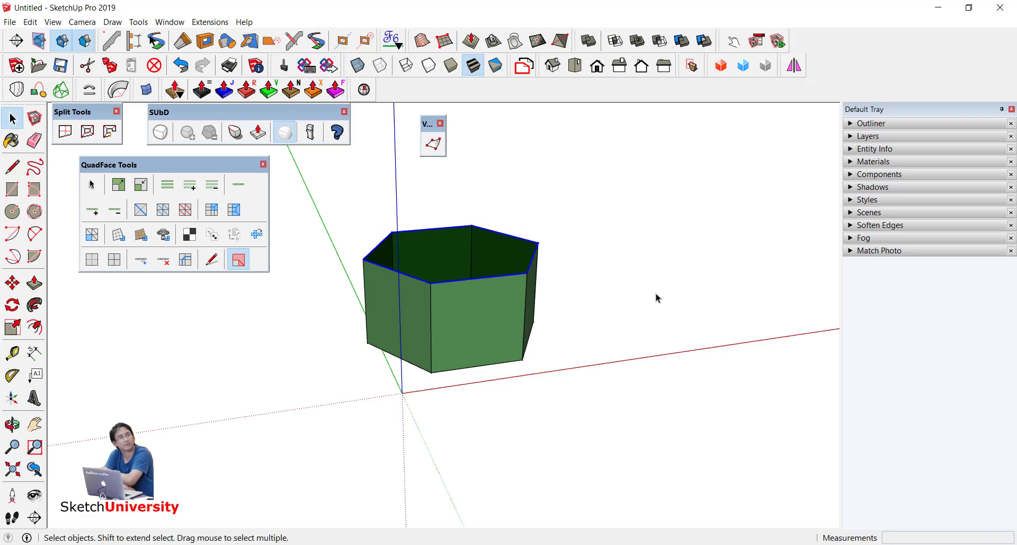
mouse_move(656, 295)
middle_mouse_down()
mouse_move(643, 281)
mouse_move(313, 229)
middle_mouse_up()
left_click(644, 281)
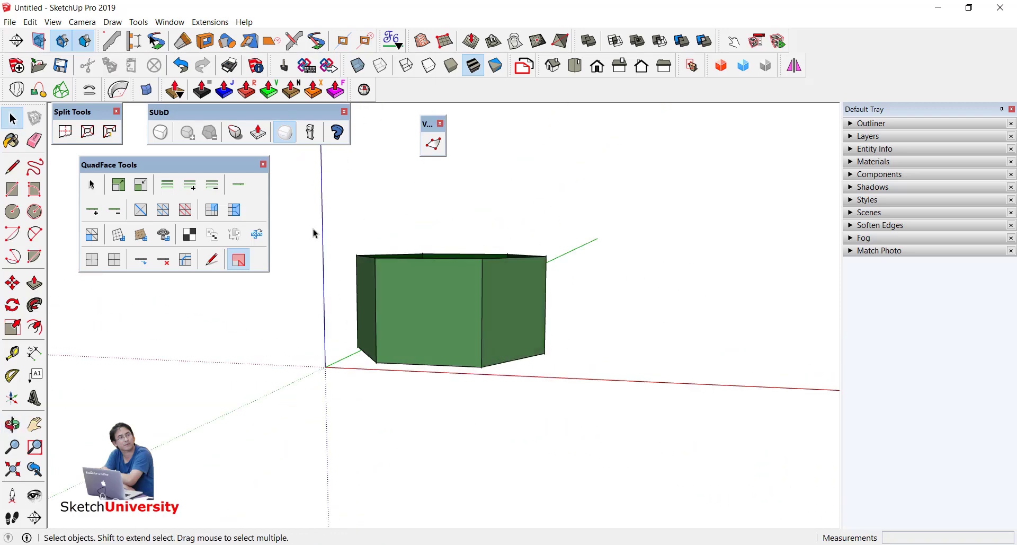
left_click_drag(314, 229, 666, 288)
mouse_move(666, 288)
middle_mouse_down()
mouse_move(557, 258)
mouse_move(543, 265)
middle_mouse_up()
key("m")
left_click(543, 265)
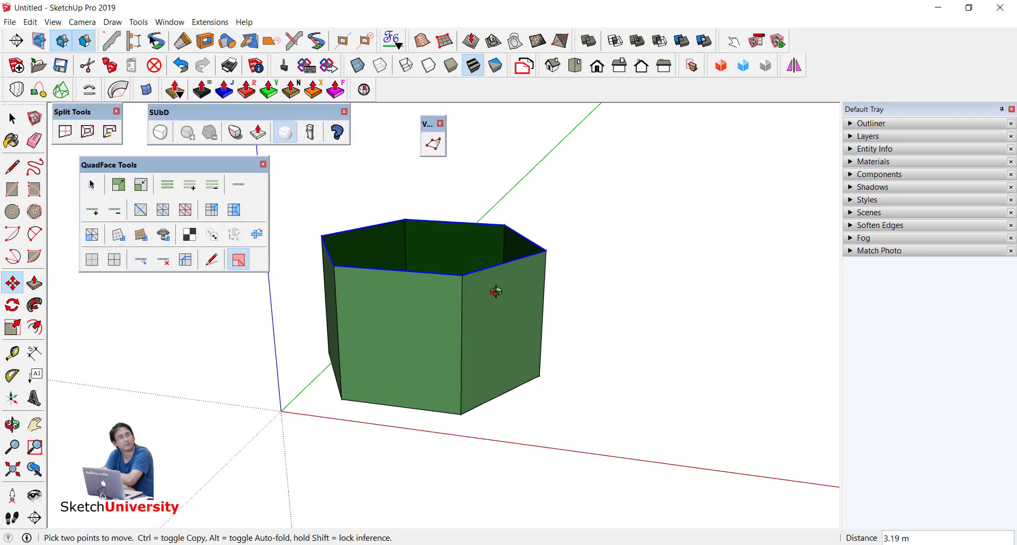
mouse_move(484, 356)
middle_mouse_down()
mouse_move(562, 250)
mouse_move(593, 281)
mouse_move(553, 258)
mouse_move(554, 276)
mouse_move(554, 256)
mouse_move(525, 235)
middle_mouse_up()
key("space")
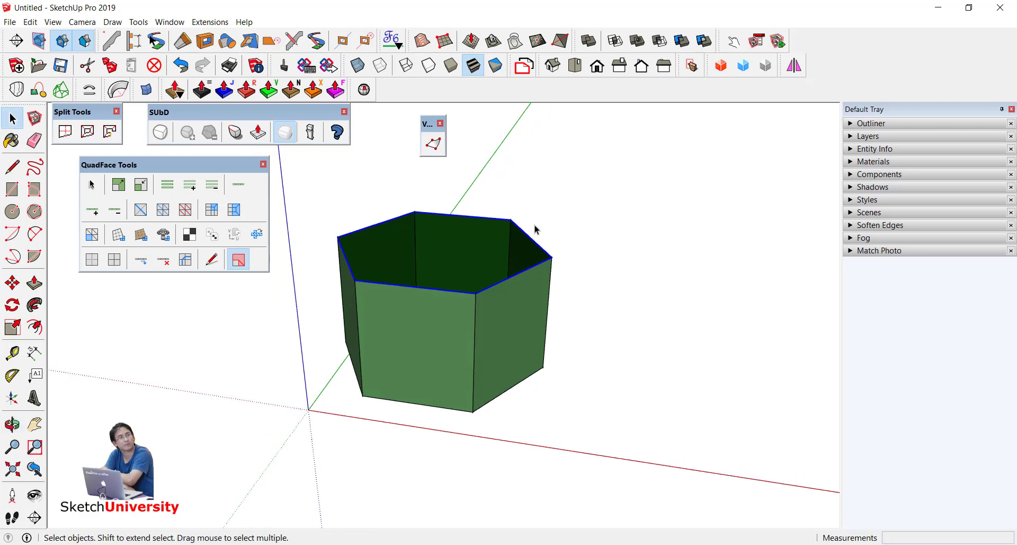
key("s")
left_click_drag(552, 258, 718, 273)
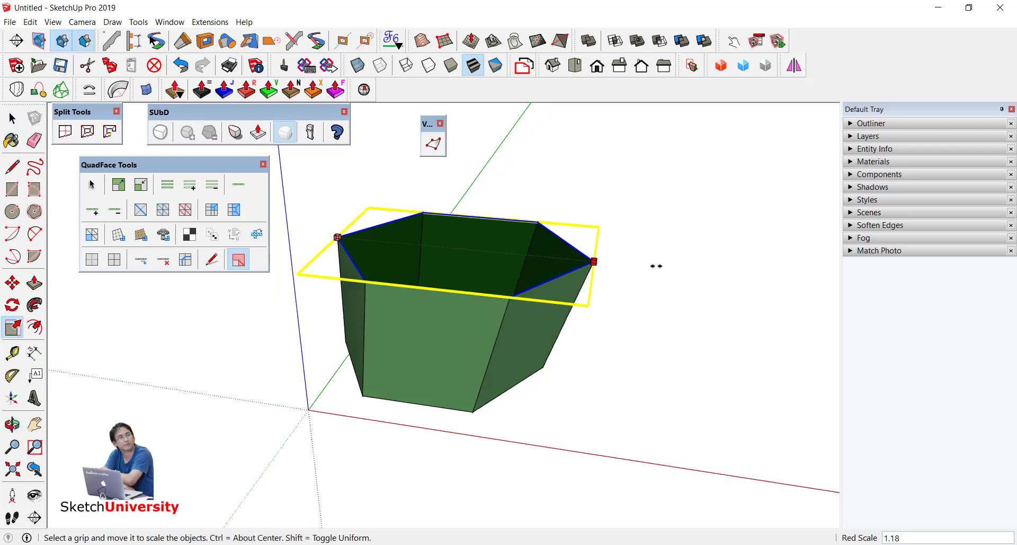
mouse_move(722, 291)
middle_mouse_down()
mouse_move(329, 180)
mouse_move(289, 287)
mouse_move(461, 270)
mouse_move(606, 216)
mouse_move(747, 277)
mouse_move(731, 310)
mouse_move(479, 240)
mouse_move(472, 281)
mouse_move(585, 307)
mouse_move(671, 276)
mouse_move(555, 296)
mouse_move(531, 316)
middle_mouse_up()
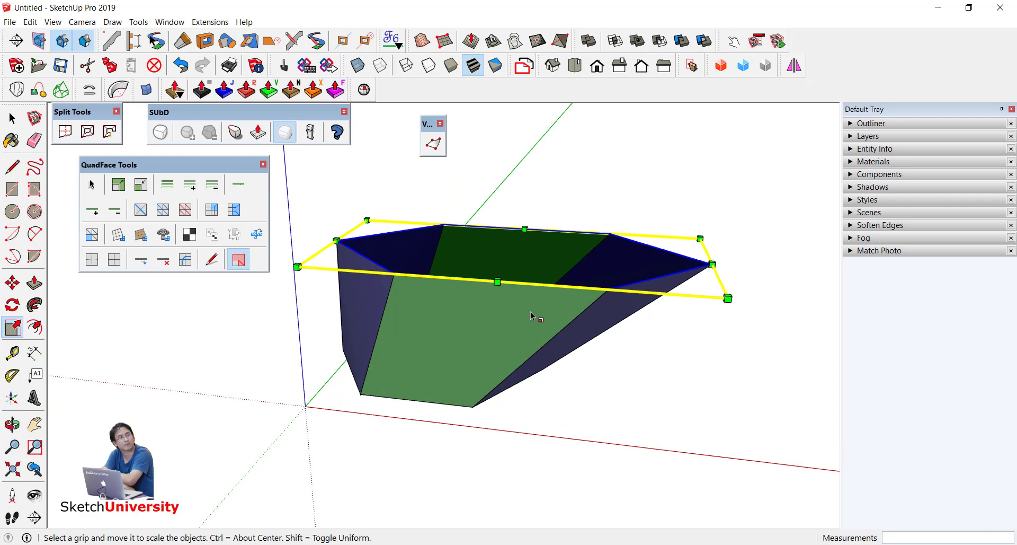
key("space")
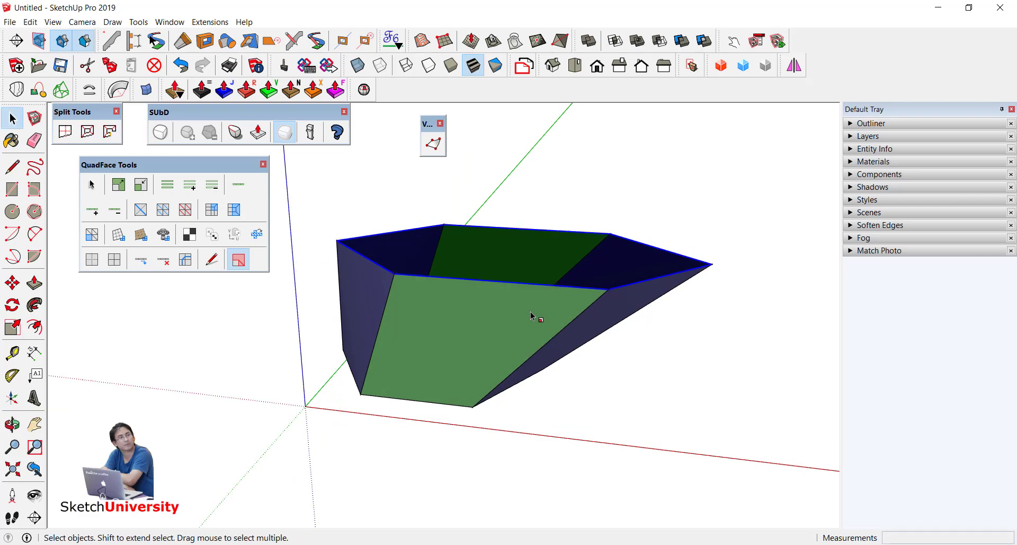
key("ctrl+z")
left_click(608, 373)
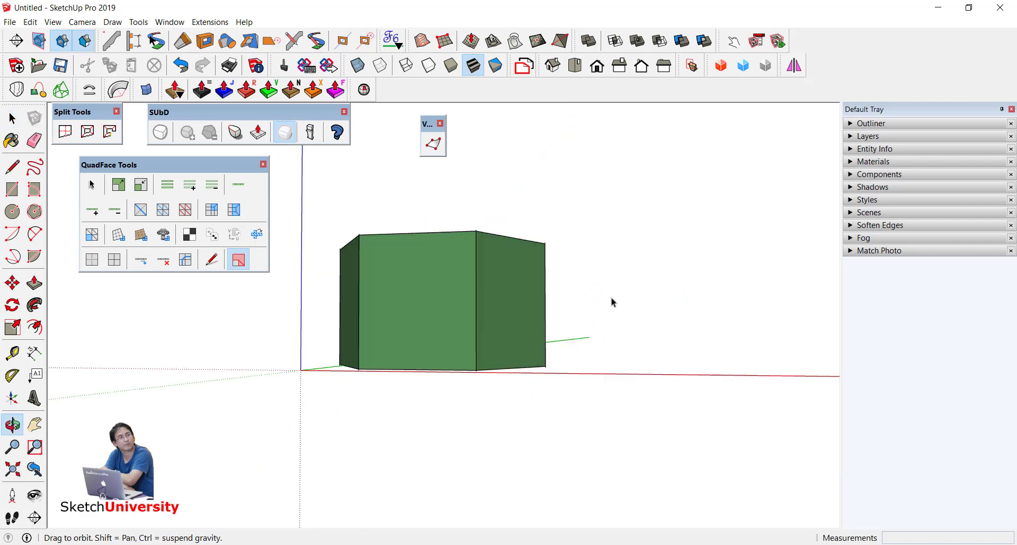
In Vertex Tools, rectangle-select the box's top ring of vertices
mouse_move(599, 266)
middle_mouse_down()
mouse_move(595, 302)
mouse_move(526, 211)
middle_mouse_up()
scroll(526, 212, "up", 1)
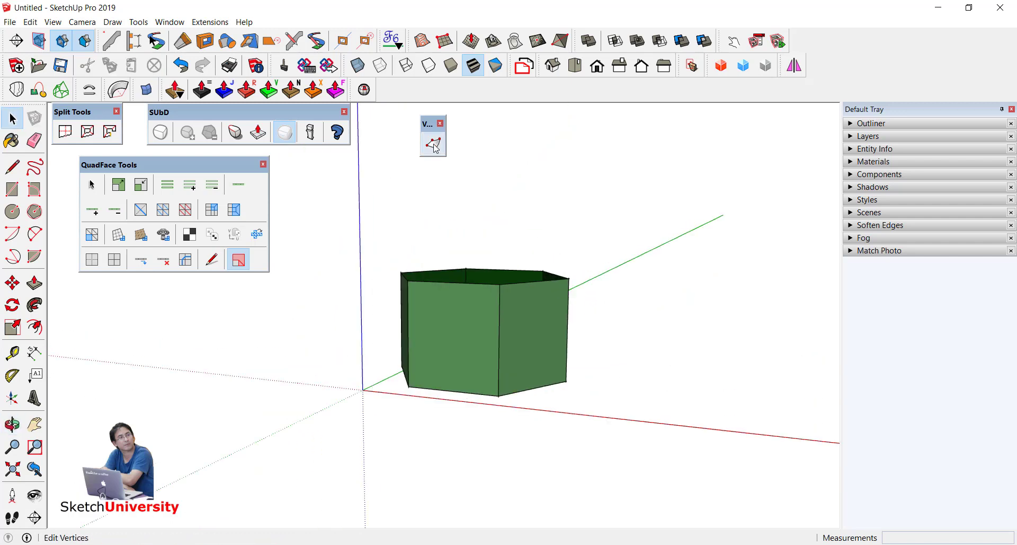
left_click(434, 145)
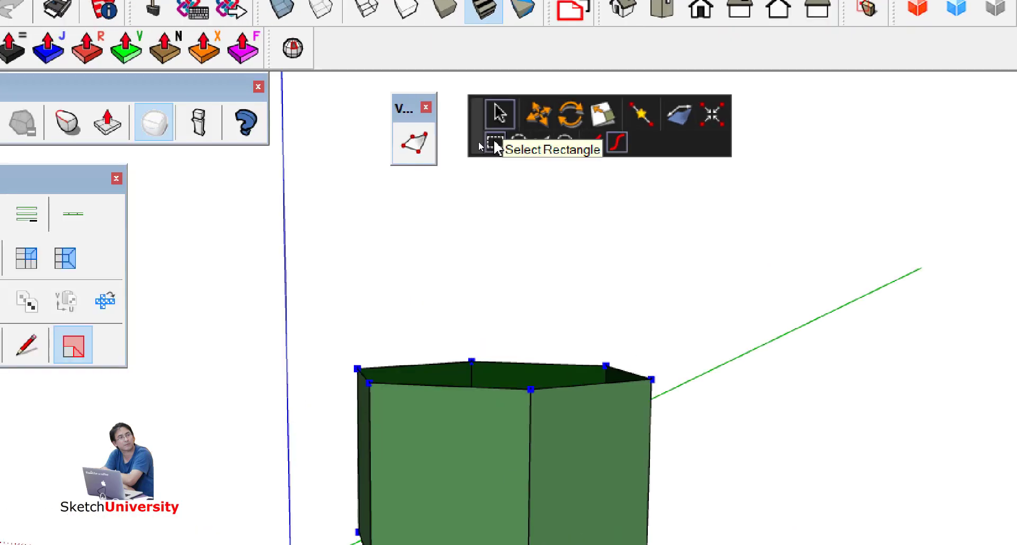
left_click(495, 142)
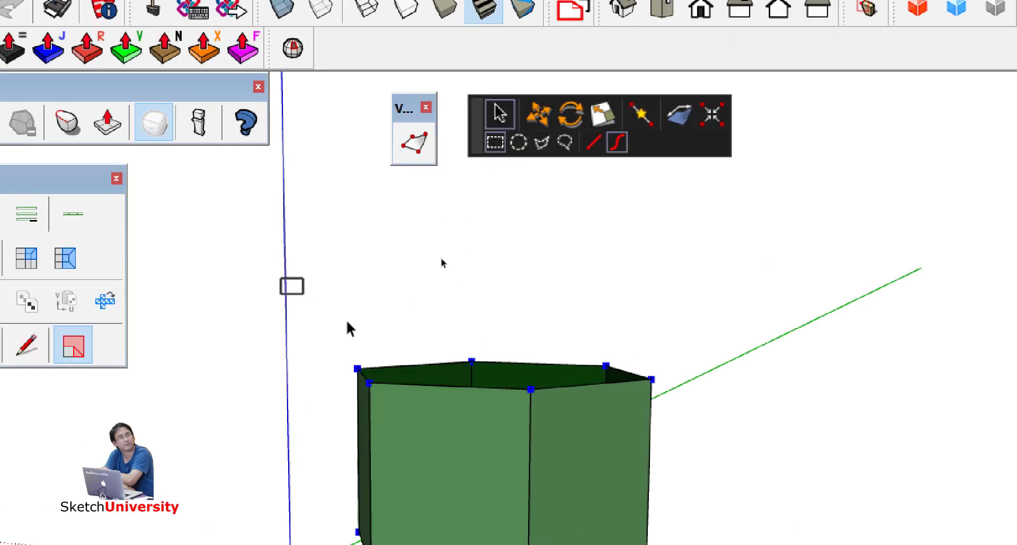
left_click_drag(350, 329, 783, 444)
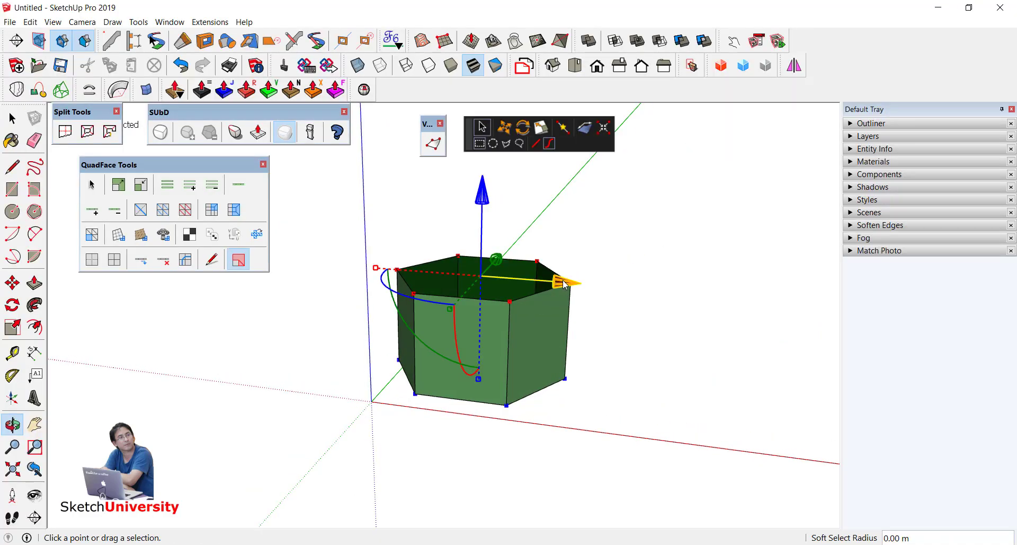
Move the top vertices along the red, green and blue axes so the box leans sideways
left_click_drag(565, 283, 688, 290)
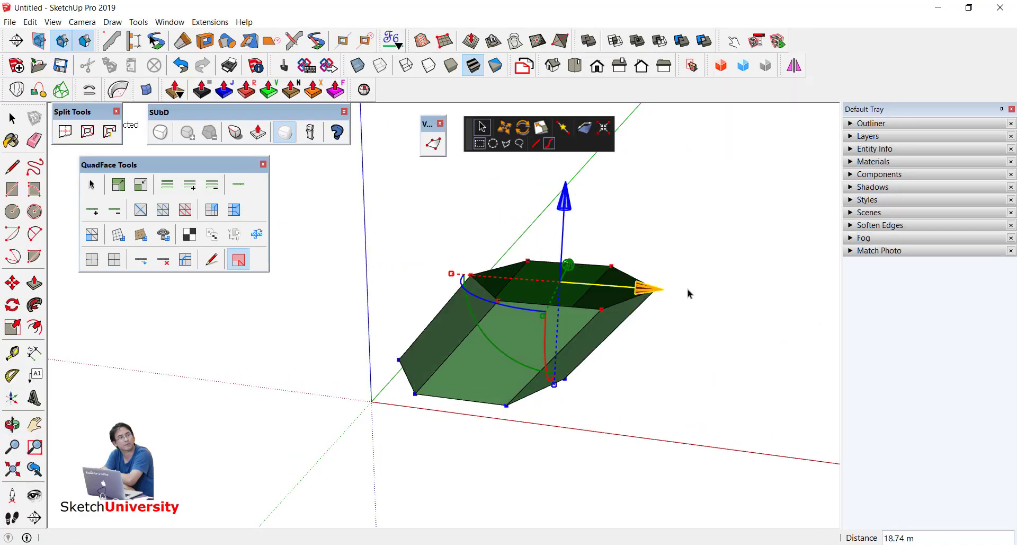
mouse_move(688, 291)
middle_mouse_down()
mouse_move(471, 316)
mouse_move(447, 334)
middle_mouse_up()
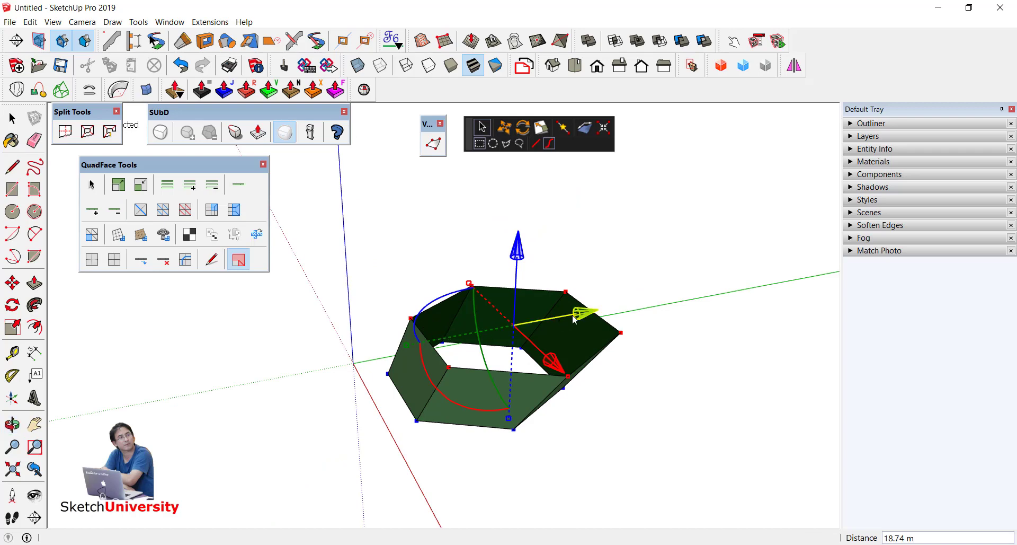
mouse_move(575, 318)
left_mouse_down()
mouse_move(613, 291)
mouse_move(627, 302)
left_mouse_up()
mouse_move(627, 302)
middle_mouse_down()
mouse_move(668, 313)
mouse_move(585, 261)
middle_mouse_up()
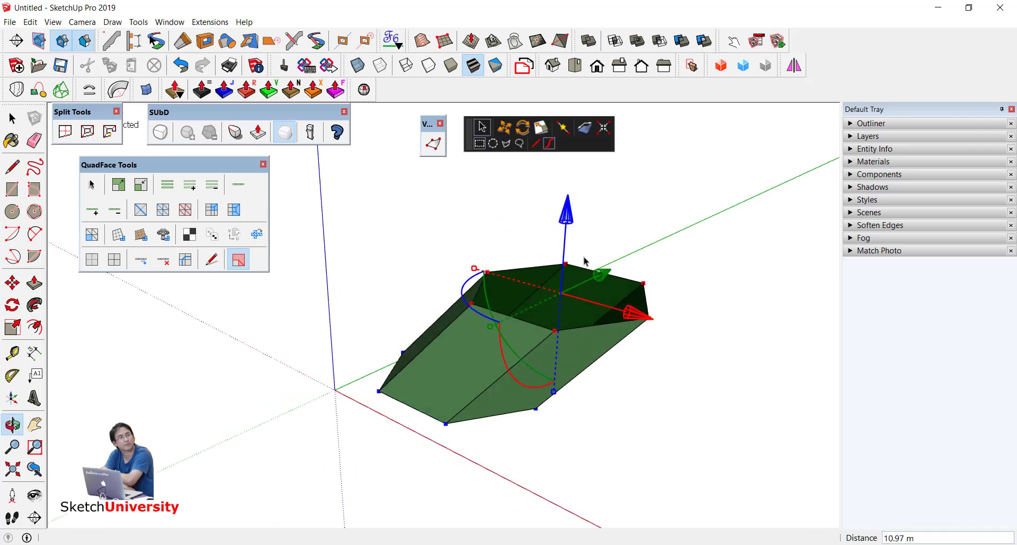
left_click_drag(570, 230, 568, 218)
middle_click_drag(568, 218, 626, 281)
left_click_drag(627, 280, 445, 279)
middle_click_drag(585, 285, 468, 246)
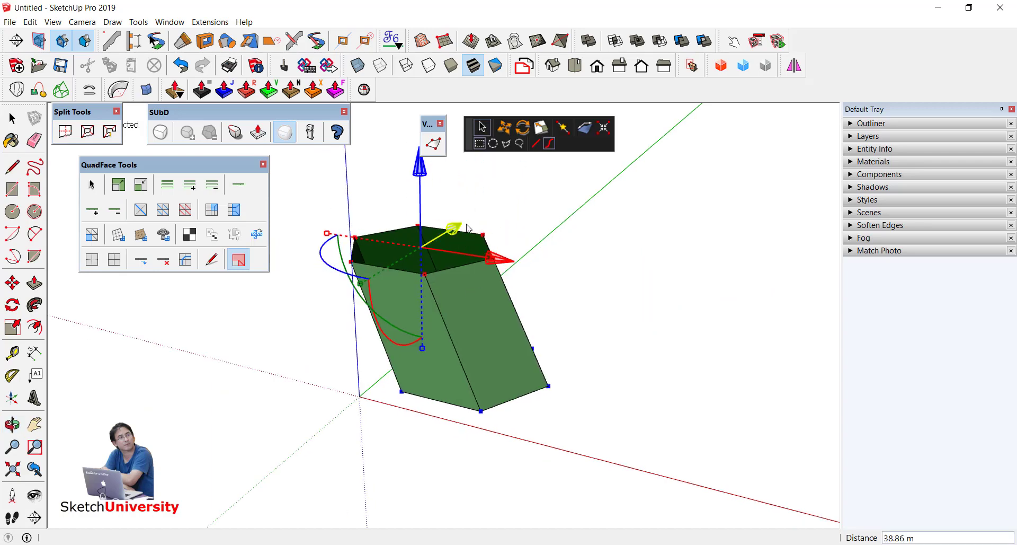
left_click_drag(454, 240, 565, 243)
mouse_move(565, 243)
middle_mouse_down()
mouse_move(749, 303)
mouse_move(512, 239)
middle_mouse_up()
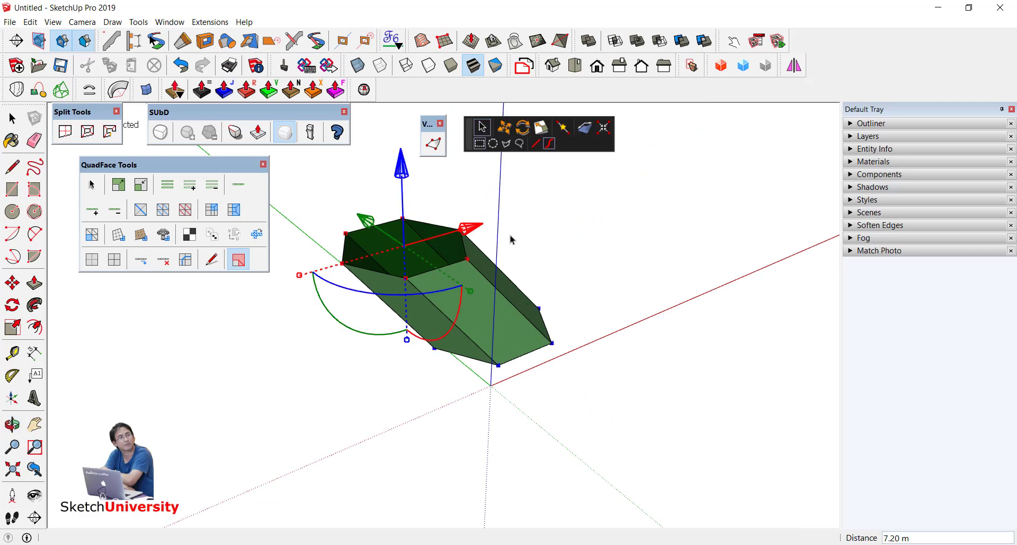
middle_click_drag(496, 274, 485, 299)
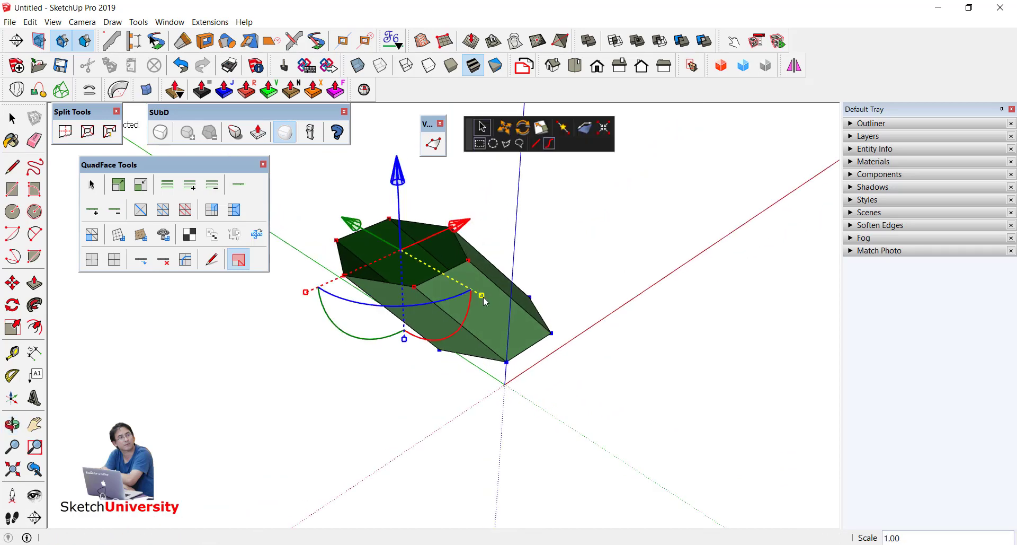
Try scaling the top vertices, then cancel the distorted result
left_click_drag(492, 302, 573, 300)
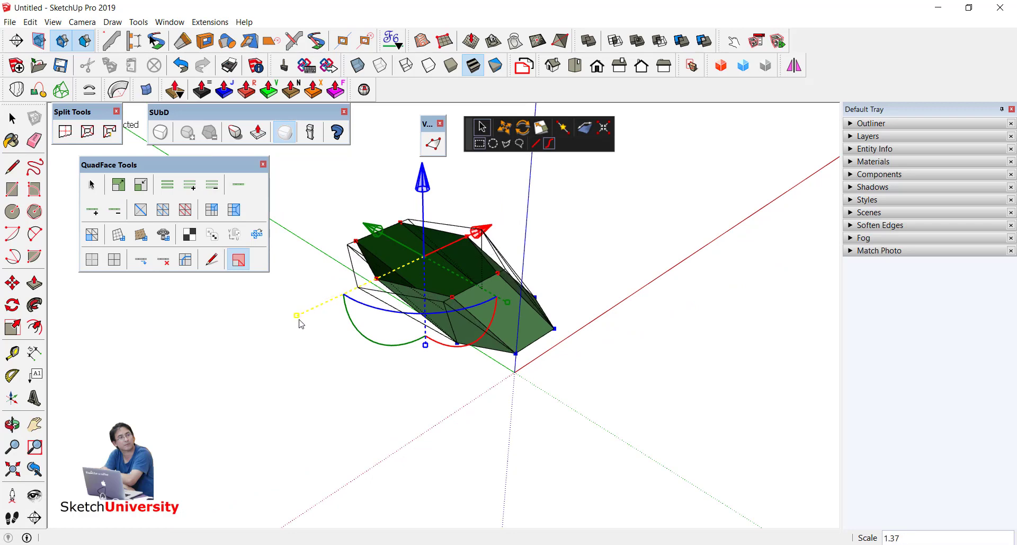
left_click_drag(337, 304, 334, 296)
middle_click_drag(334, 295, 414, 302)
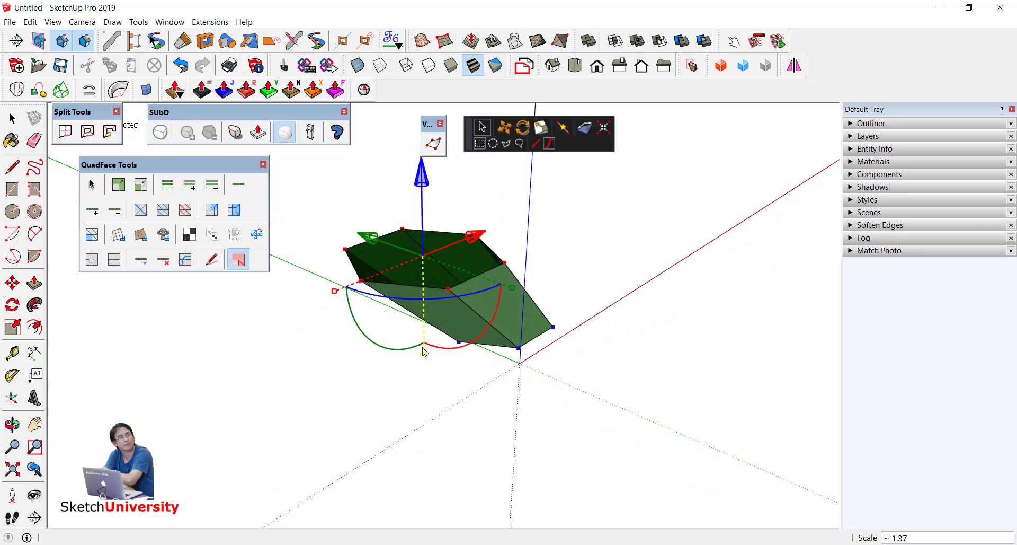
left_click_drag(425, 352, 429, 385)
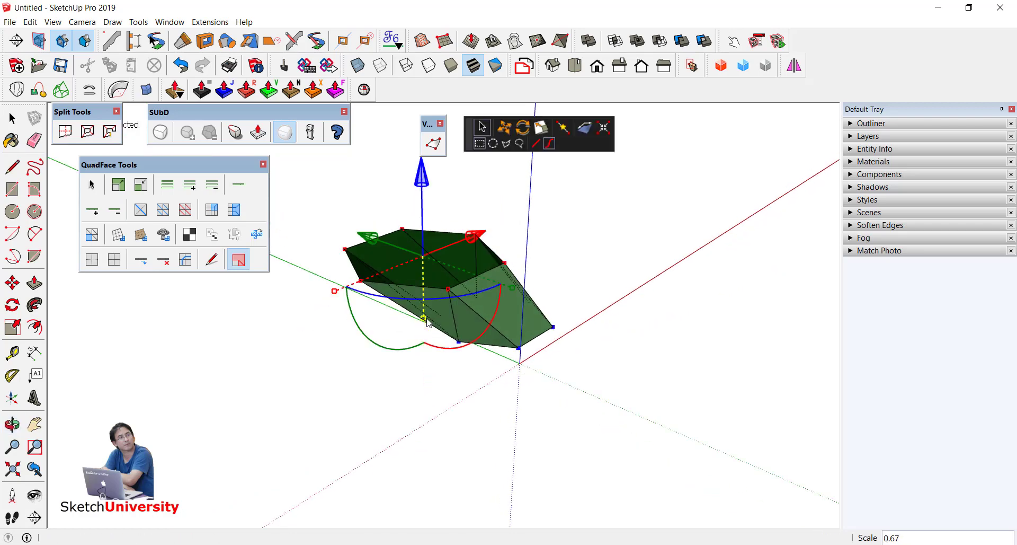
middle_click_drag(571, 301, 638, 325)
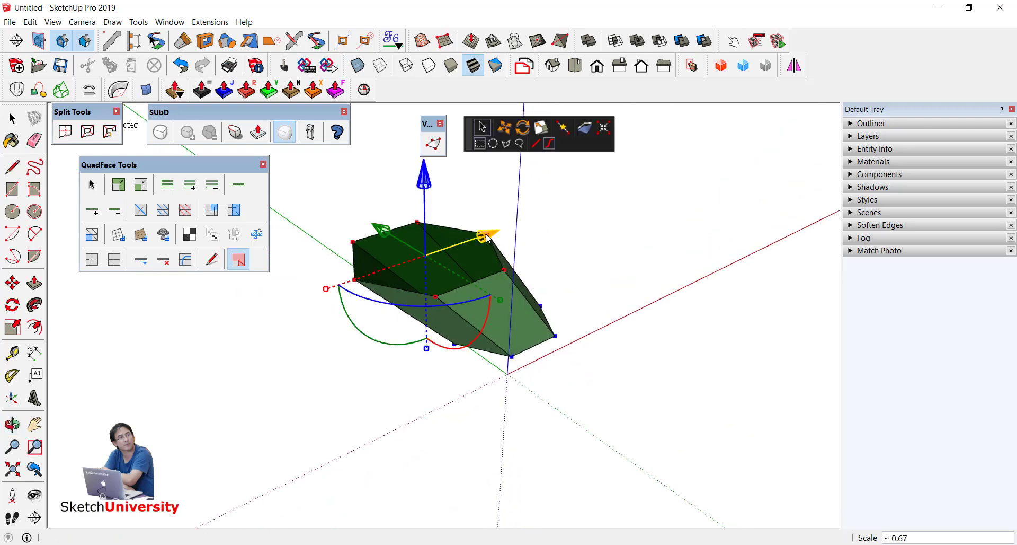
key("Escape")
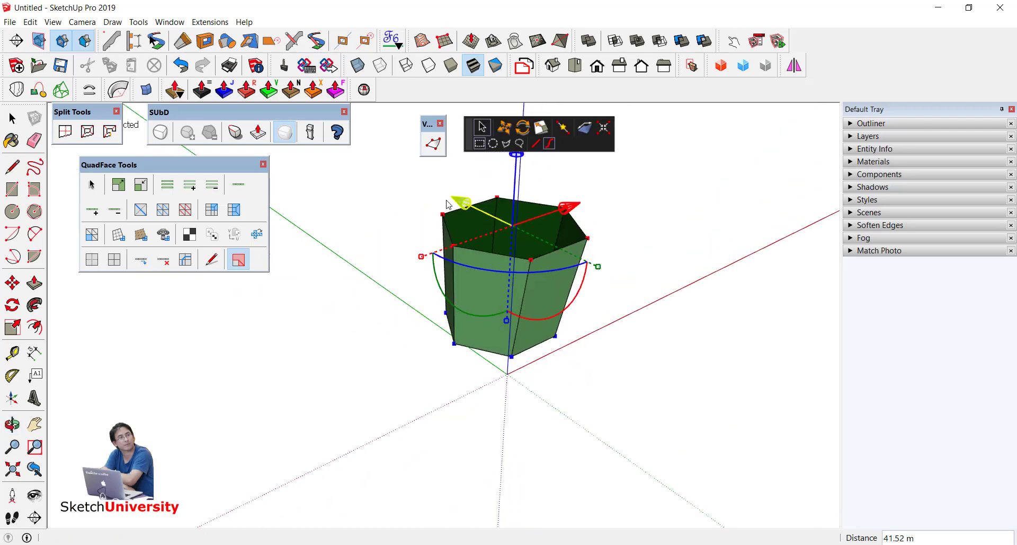
Shift the top vertices along green and widen them to about 1.32 scale
left_click_drag(449, 204, 429, 194)
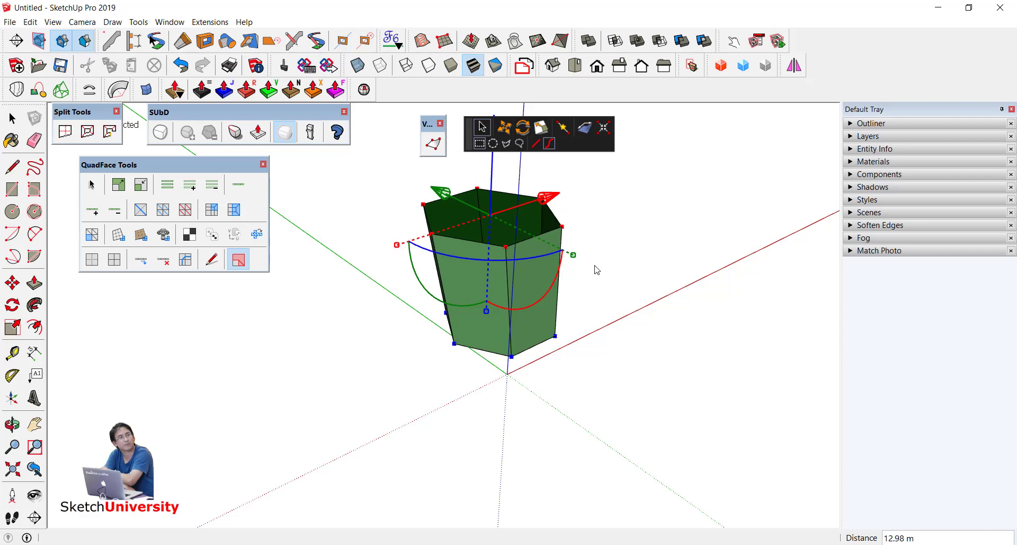
left_click(577, 259)
middle_click_drag(600, 286, 490, 189)
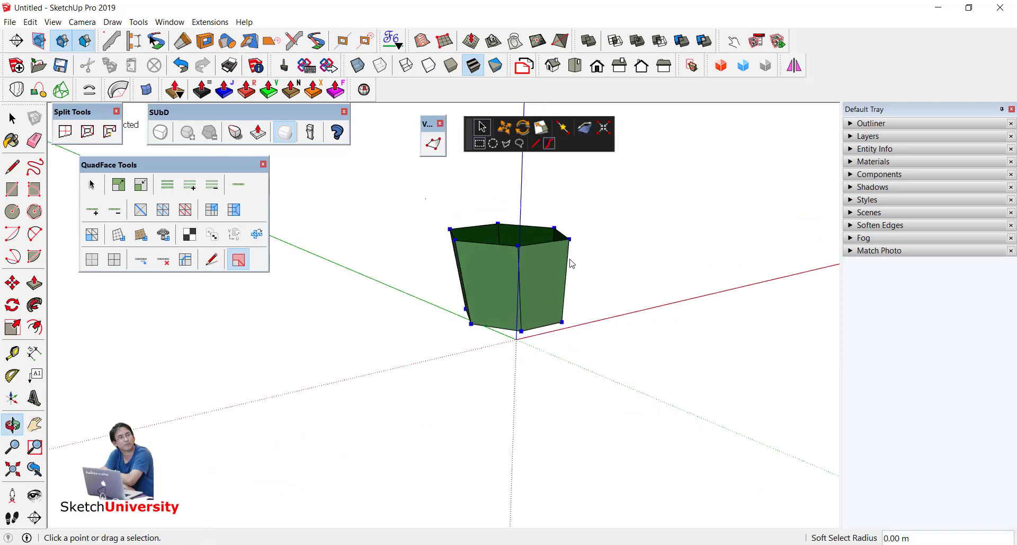
key("ctrl+a")
middle_click_drag(599, 269, 591, 263)
left_click_drag(591, 261, 622, 280)
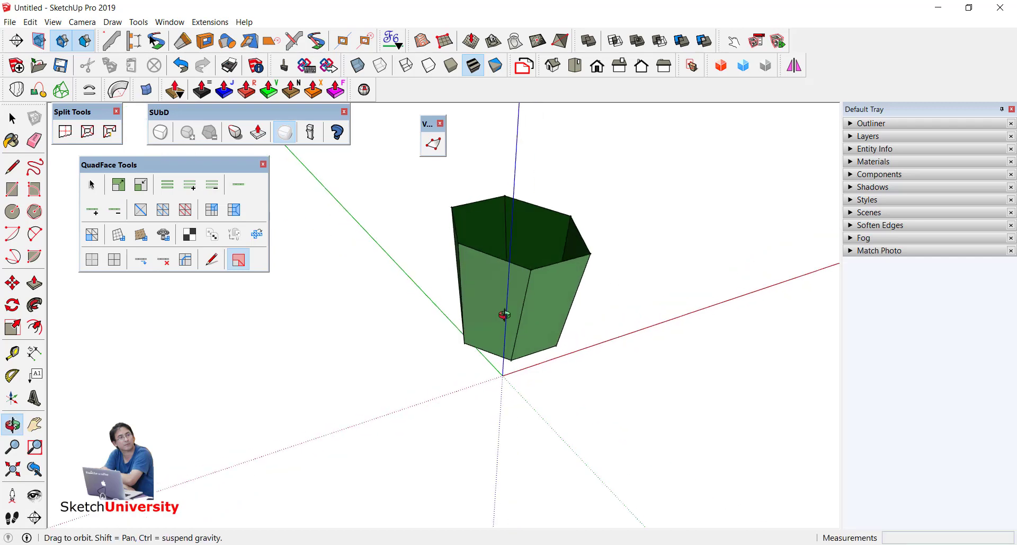
Rotate the top vertices 30 degrees, then further to about 55 degrees
middle_click_drag(537, 264, 562, 282)
mouse_move(563, 280)
left_mouse_down()
mouse_move(621, 254)
mouse_move(638, 229)
left_mouse_up()
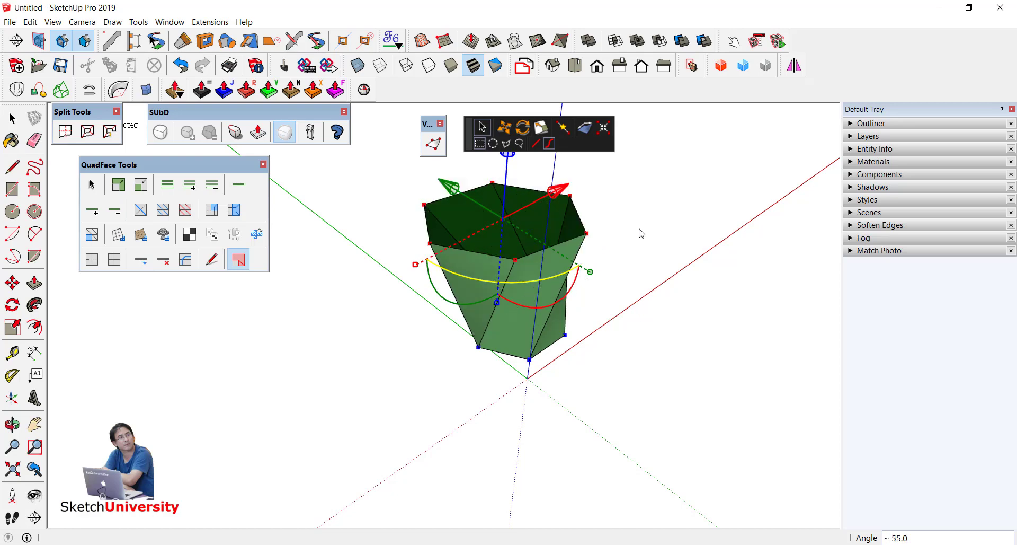
mouse_move(638, 230)
middle_mouse_down()
mouse_move(669, 121)
mouse_move(613, 297)
mouse_move(302, 234)
mouse_move(510, 277)
mouse_move(525, 292)
middle_mouse_up()
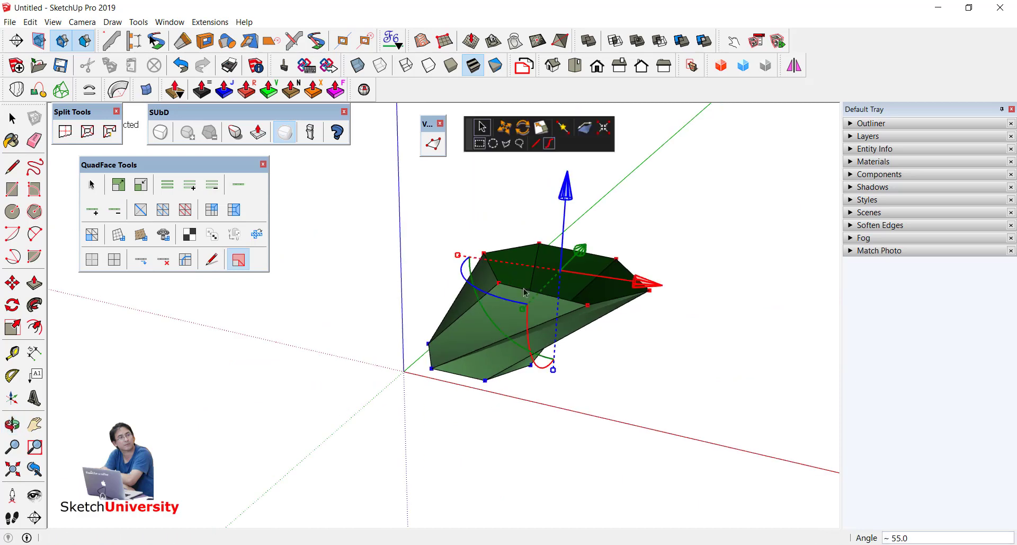
Make the twisted vessel a group and toggle SUbD subdivision on it
key("space")
triple_click(525, 298)
right_click(526, 297)
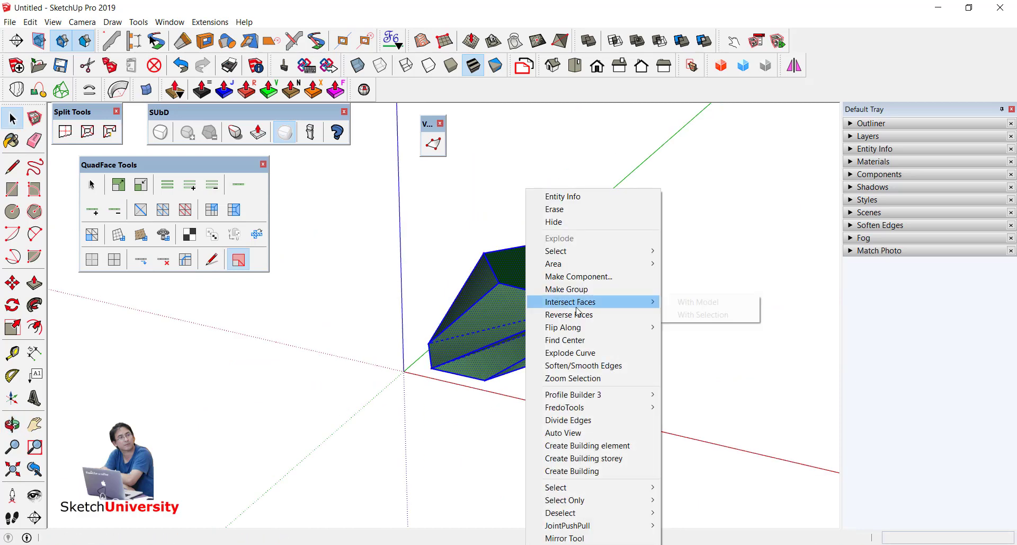
left_click(584, 293)
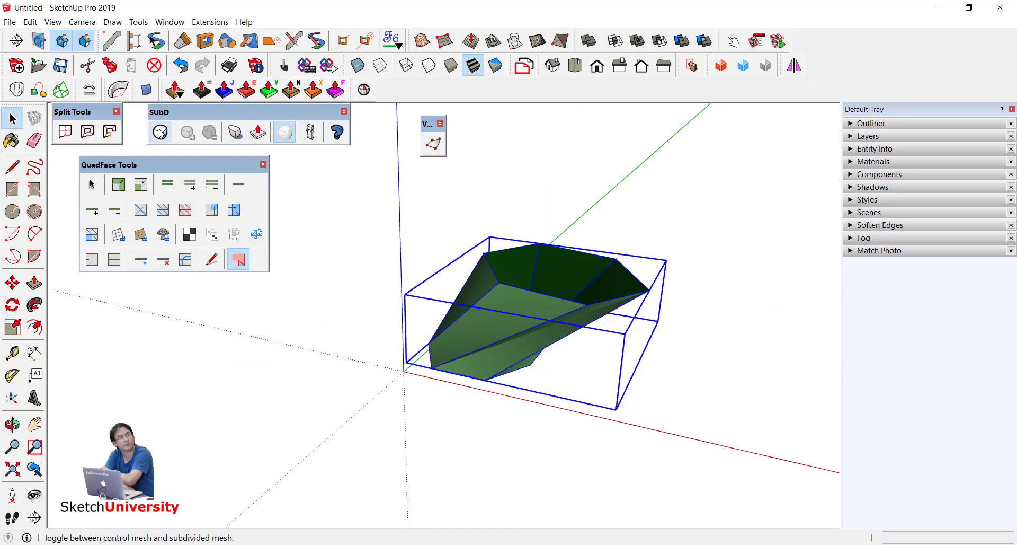
left_click(160, 132)
mouse_move(485, 339)
middle_mouse_down()
mouse_move(466, 177)
mouse_move(613, 427)
mouse_move(750, 414)
mouse_move(831, 273)
mouse_move(865, 363)
mouse_move(472, 227)
mouse_move(684, 267)
mouse_move(652, 333)
mouse_move(530, 318)
middle_mouse_up()
mouse_move(502, 284)
middle_mouse_down()
mouse_move(496, 124)
mouse_move(347, 216)
middle_mouse_up()
Start Edit Vertices on the subdivided vessel and select its control vertices
left_click(495, 268)
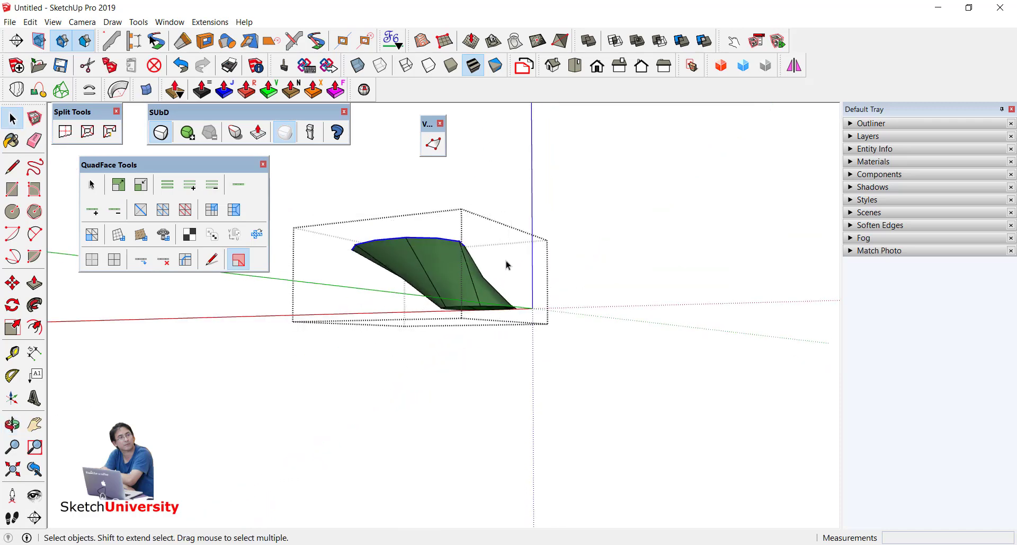
left_click(439, 153)
mouse_move(580, 216)
middle_mouse_down()
mouse_move(478, 318)
mouse_move(435, 282)
middle_mouse_up()
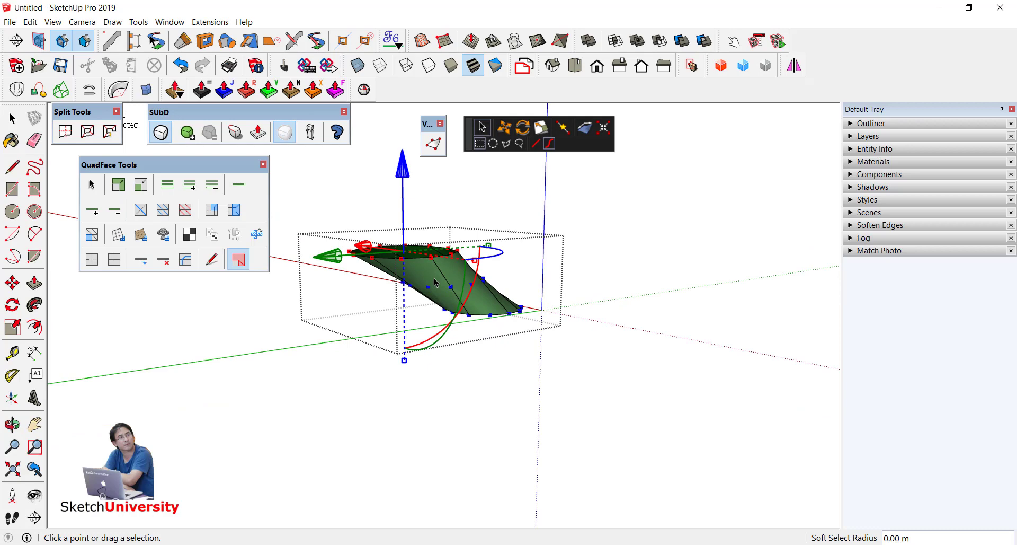